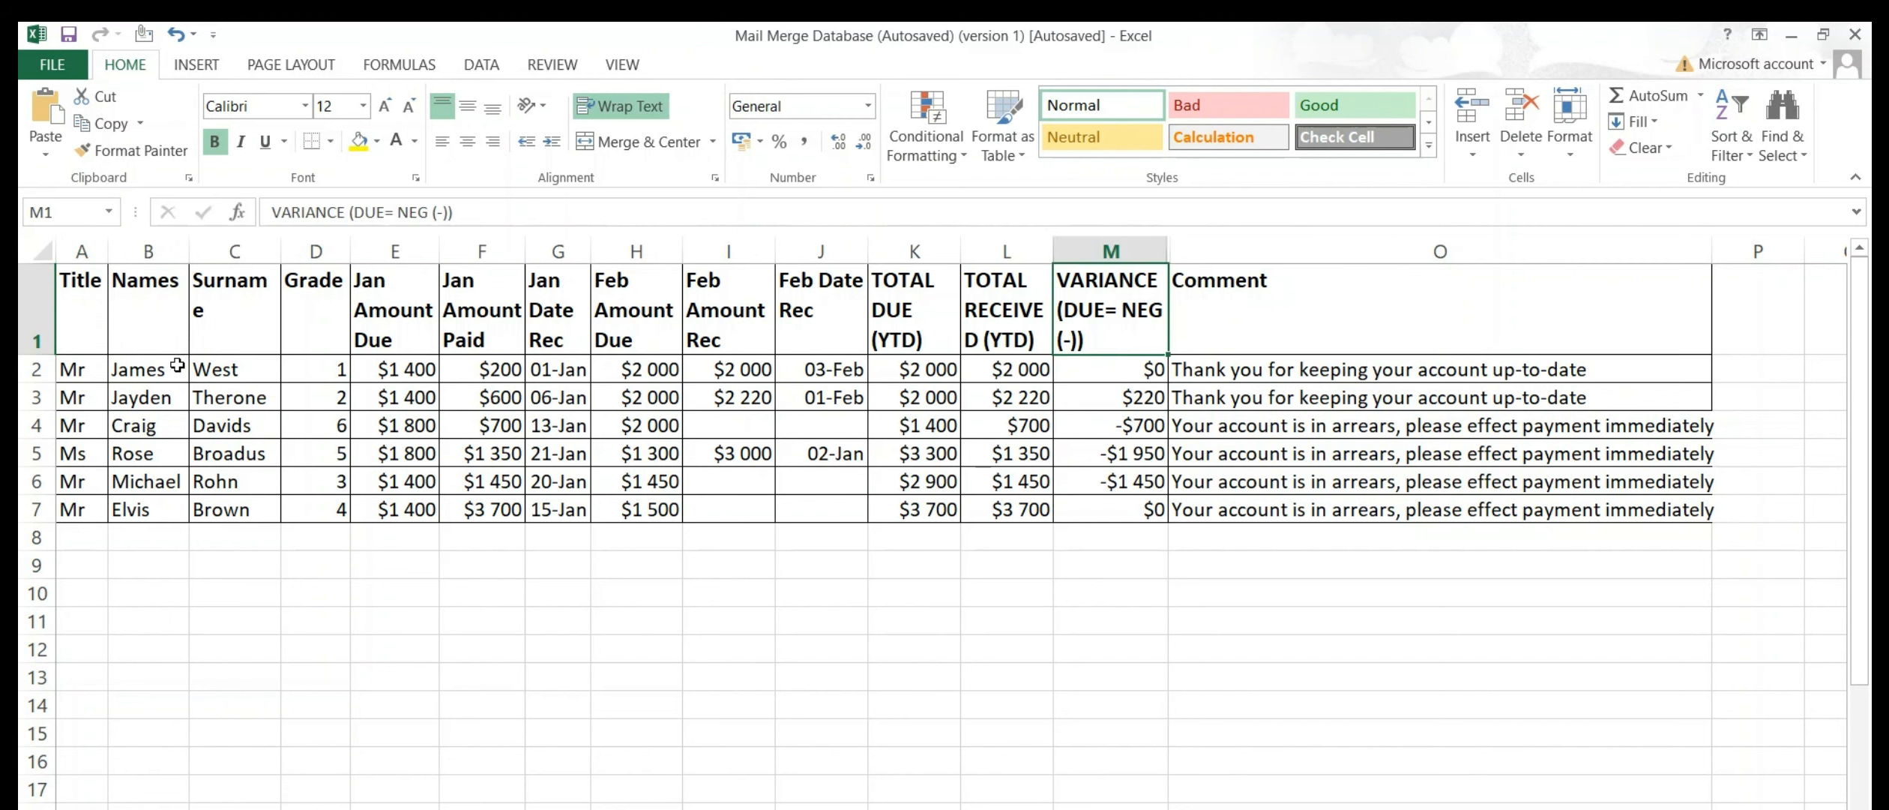
# Examine the column headings of the fee database across row 1, including the Comment column
pyautogui.press('Left')
pyautogui.press('Left')
pyautogui.press('Left')
pyautogui.press('Left')
pyautogui.press('Left')
pyautogui.press('Left')
pyautogui.press('Left')
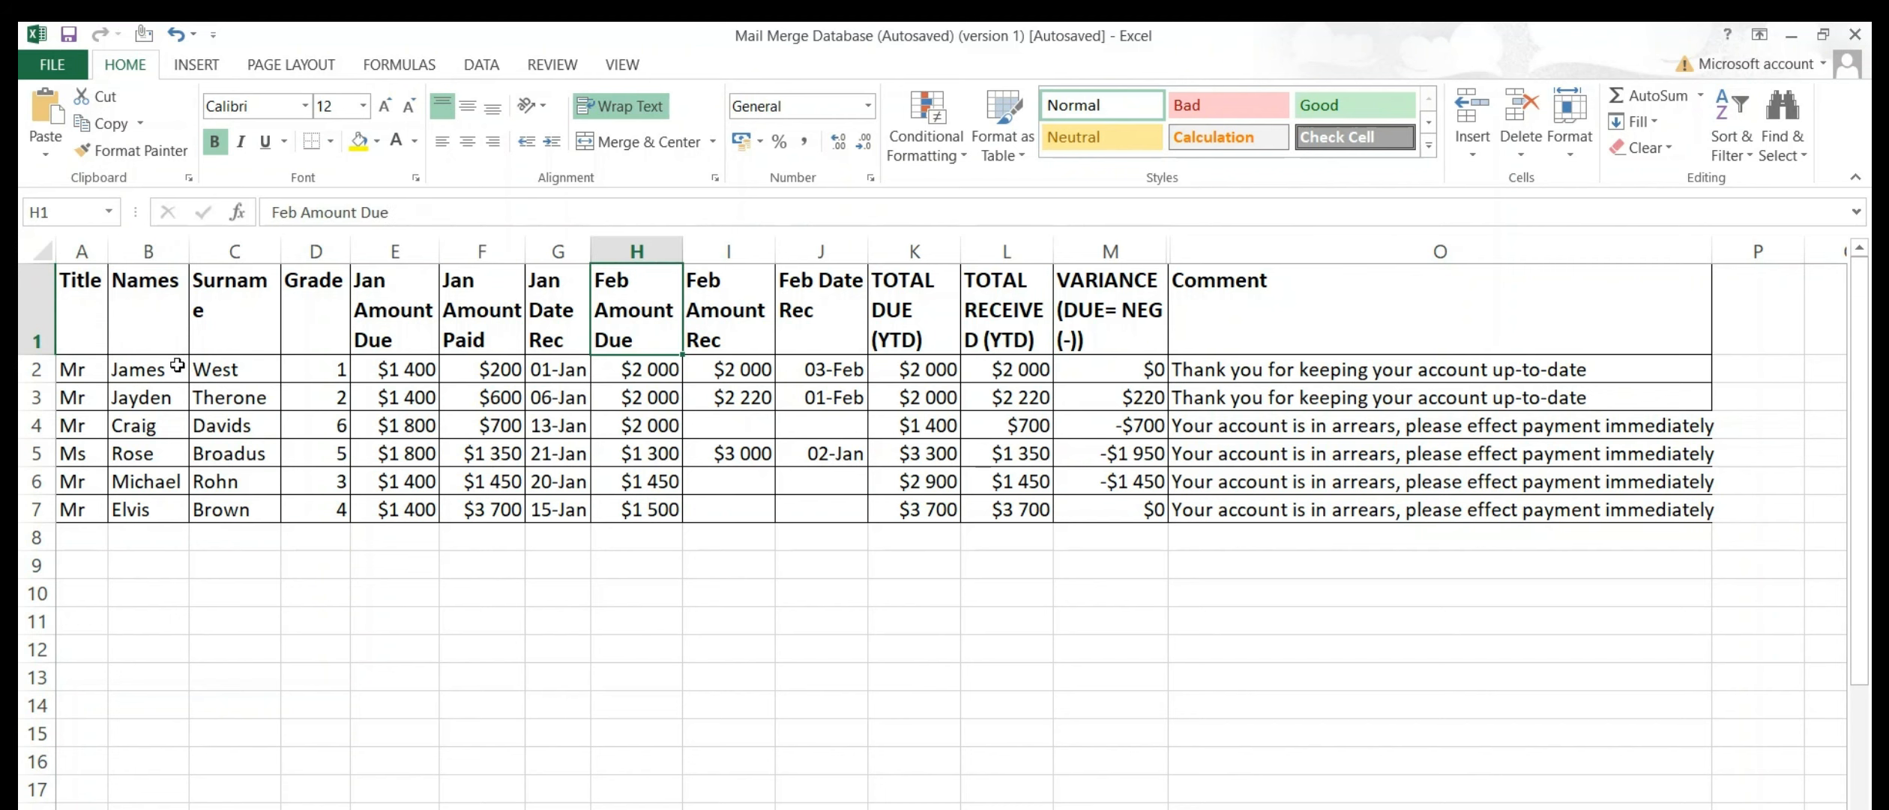
pyautogui.press('Left')
pyautogui.press('Left')
pyautogui.press('Left')
pyautogui.click(1206, 317)
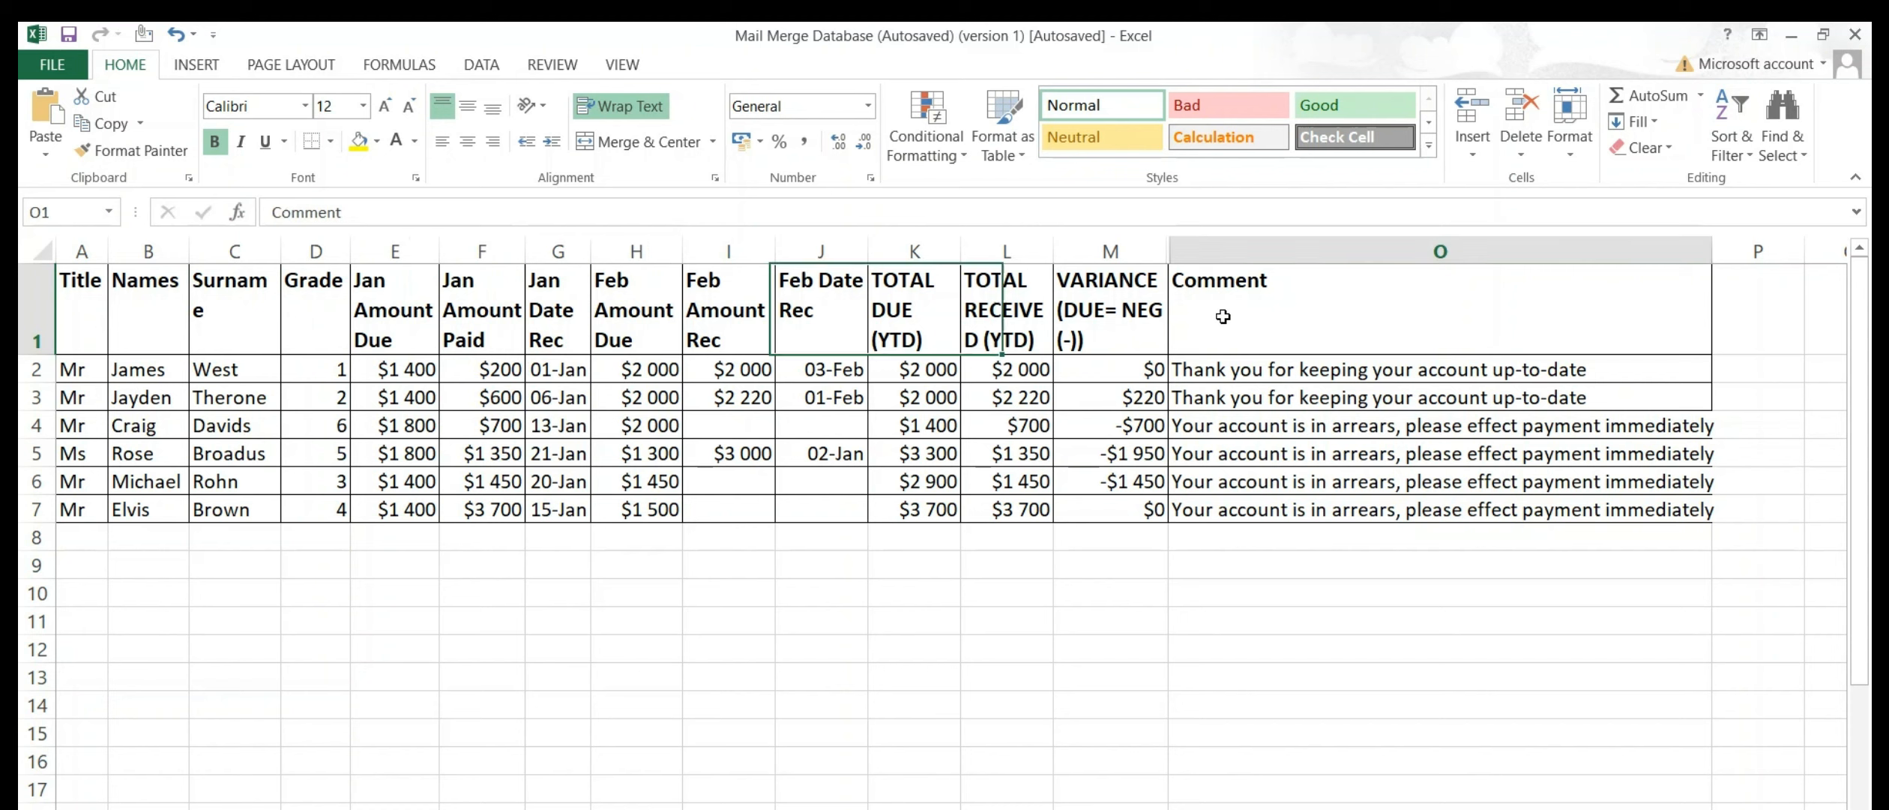
# Examine the IF formulas that produce the payment messages in the Comment column, from row 3 down to row 7
pyautogui.click(1217, 386)
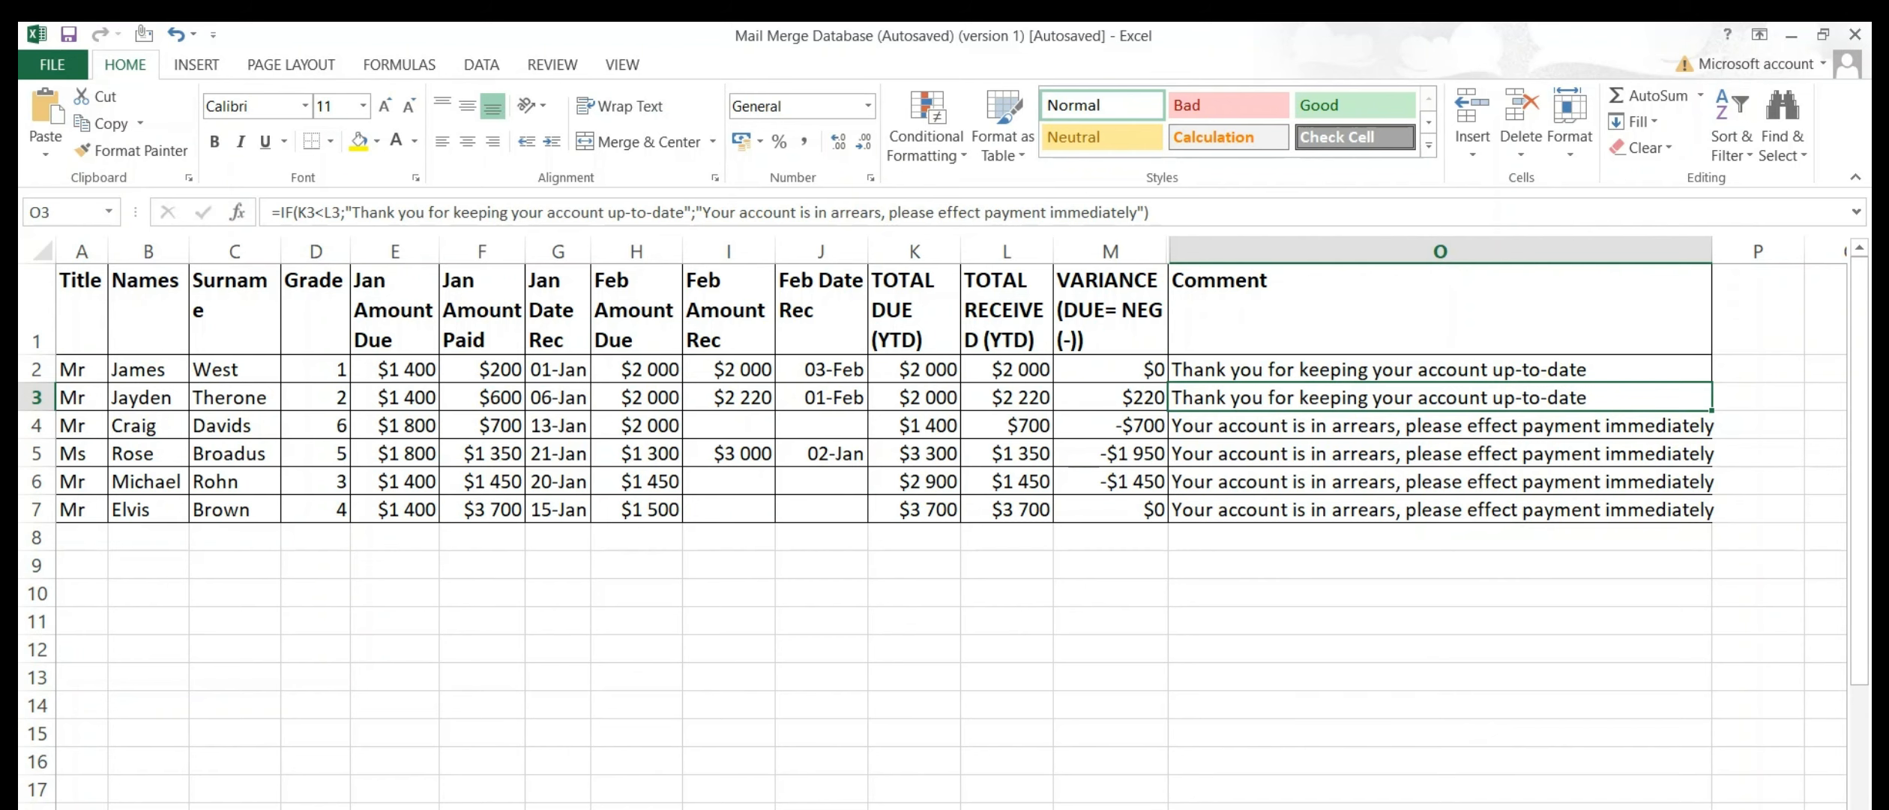
pyautogui.scroll(-1, 933, 522)
pyautogui.scroll(5, 933, 523)
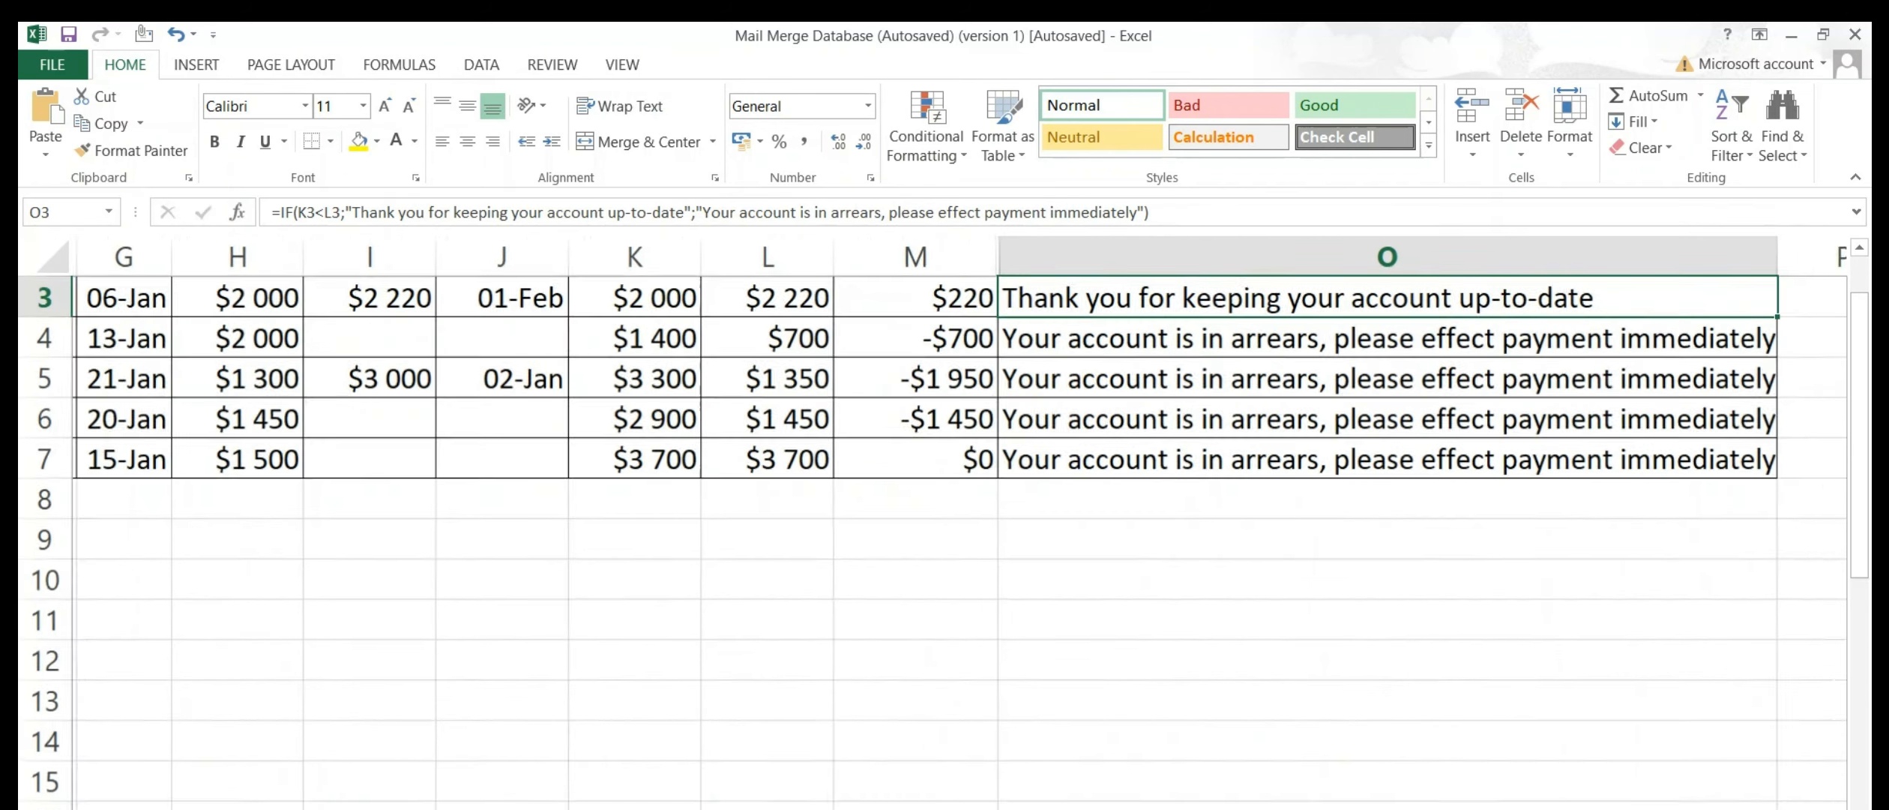
pyautogui.scroll(1, 932, 523)
pyautogui.moveTo(1865, 300); pyautogui.dragTo(1862, 259)
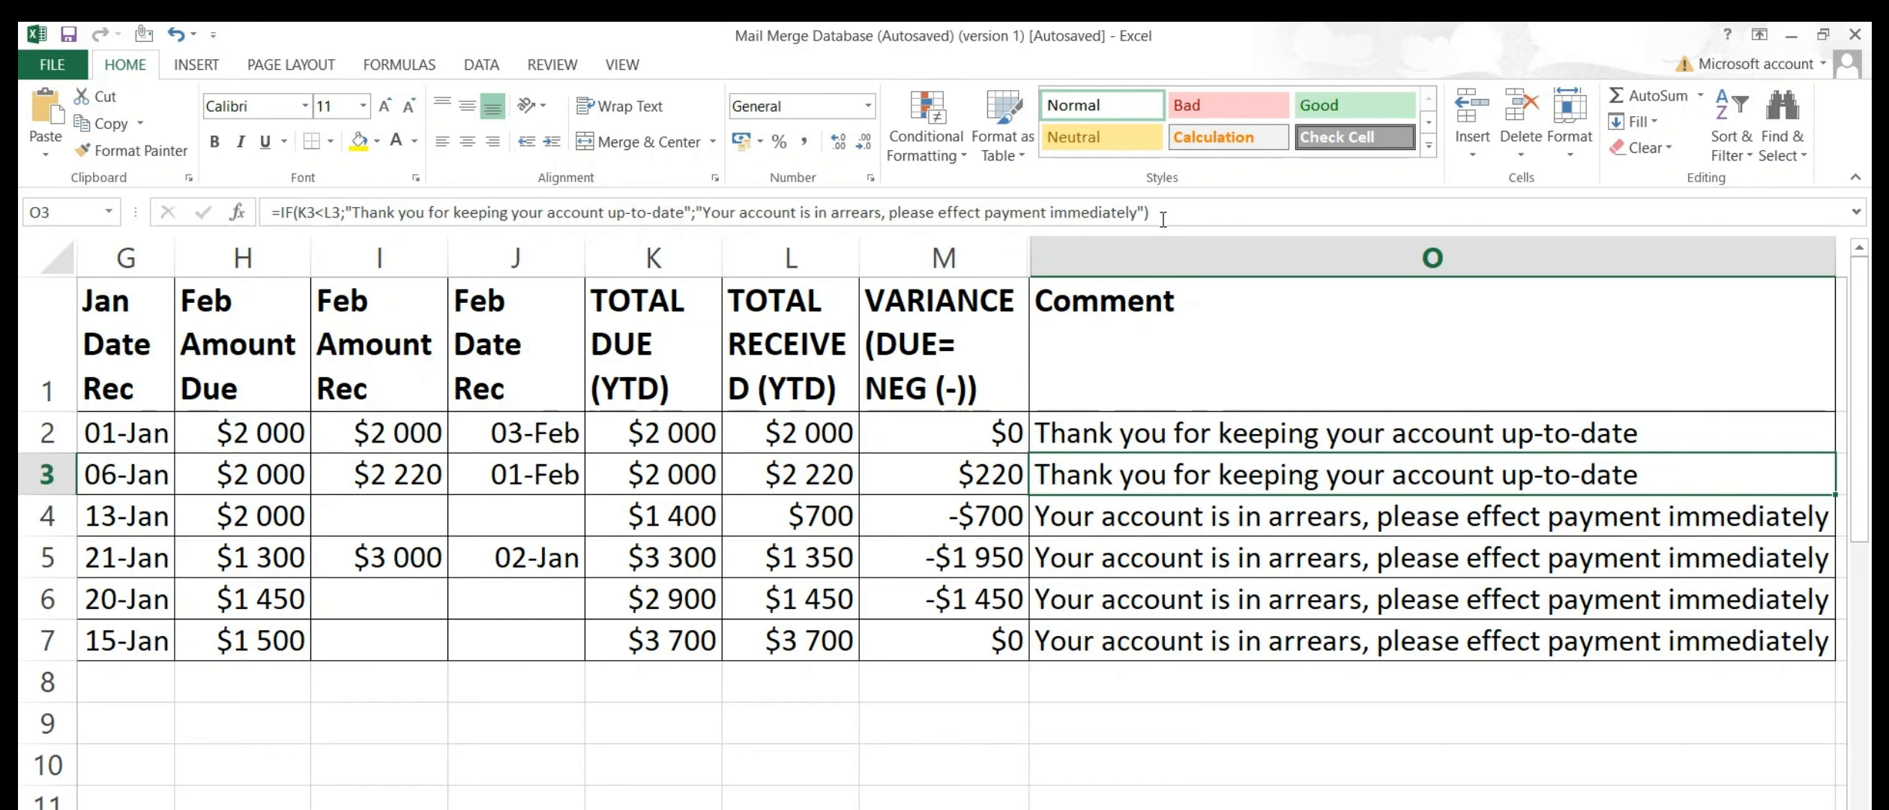
pyautogui.press('Down')
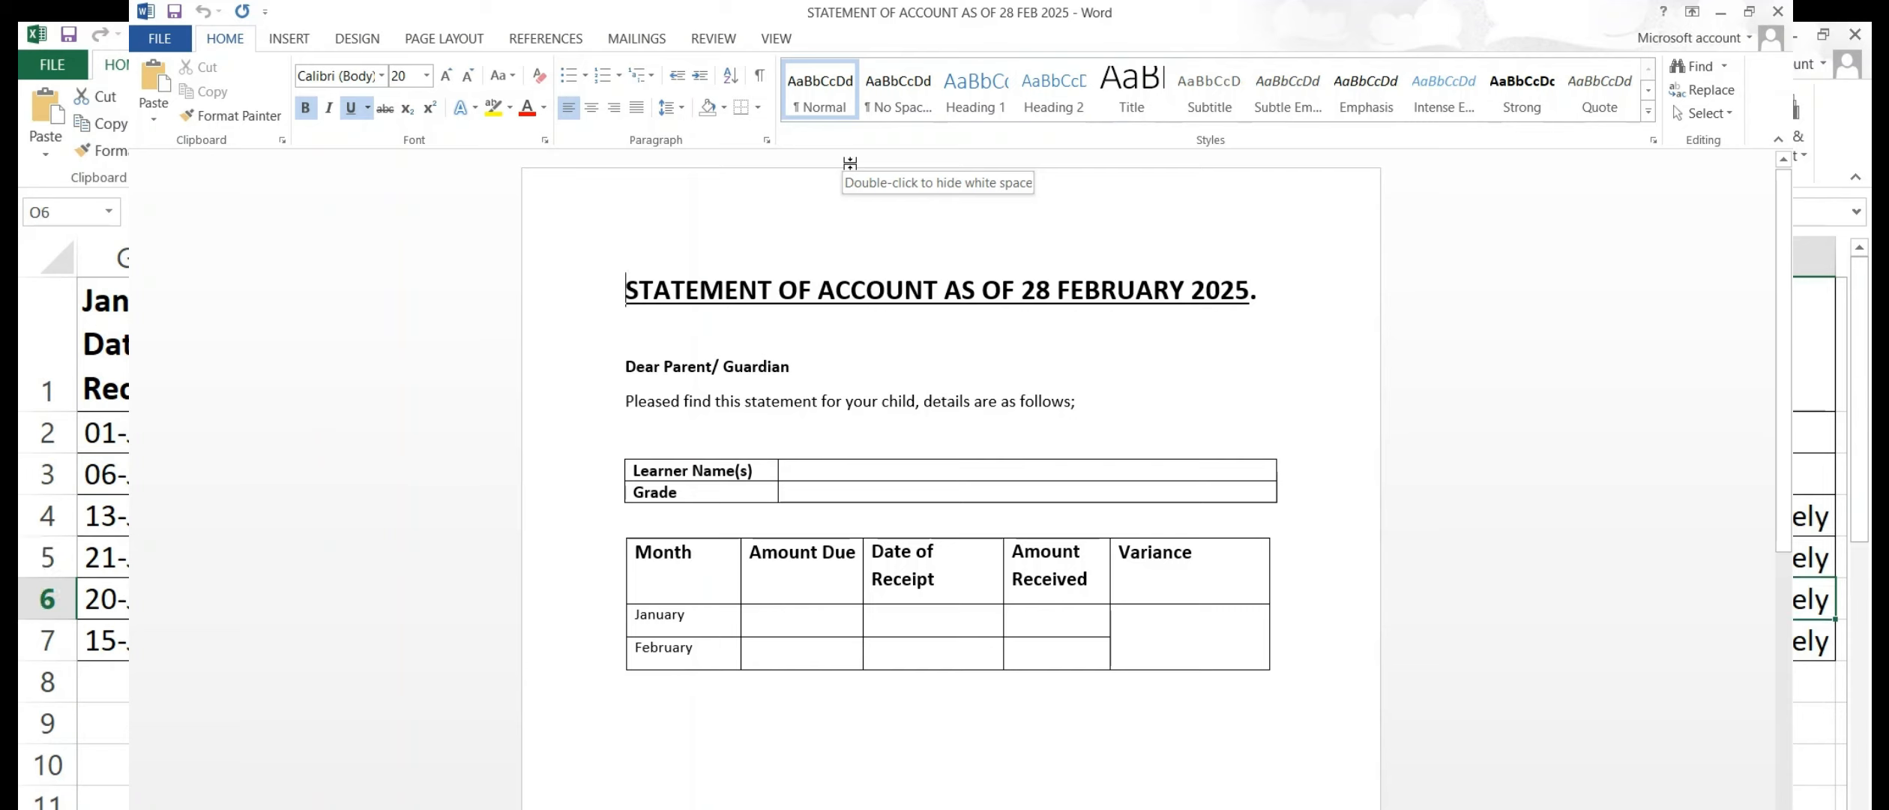
pyautogui.press('Down')
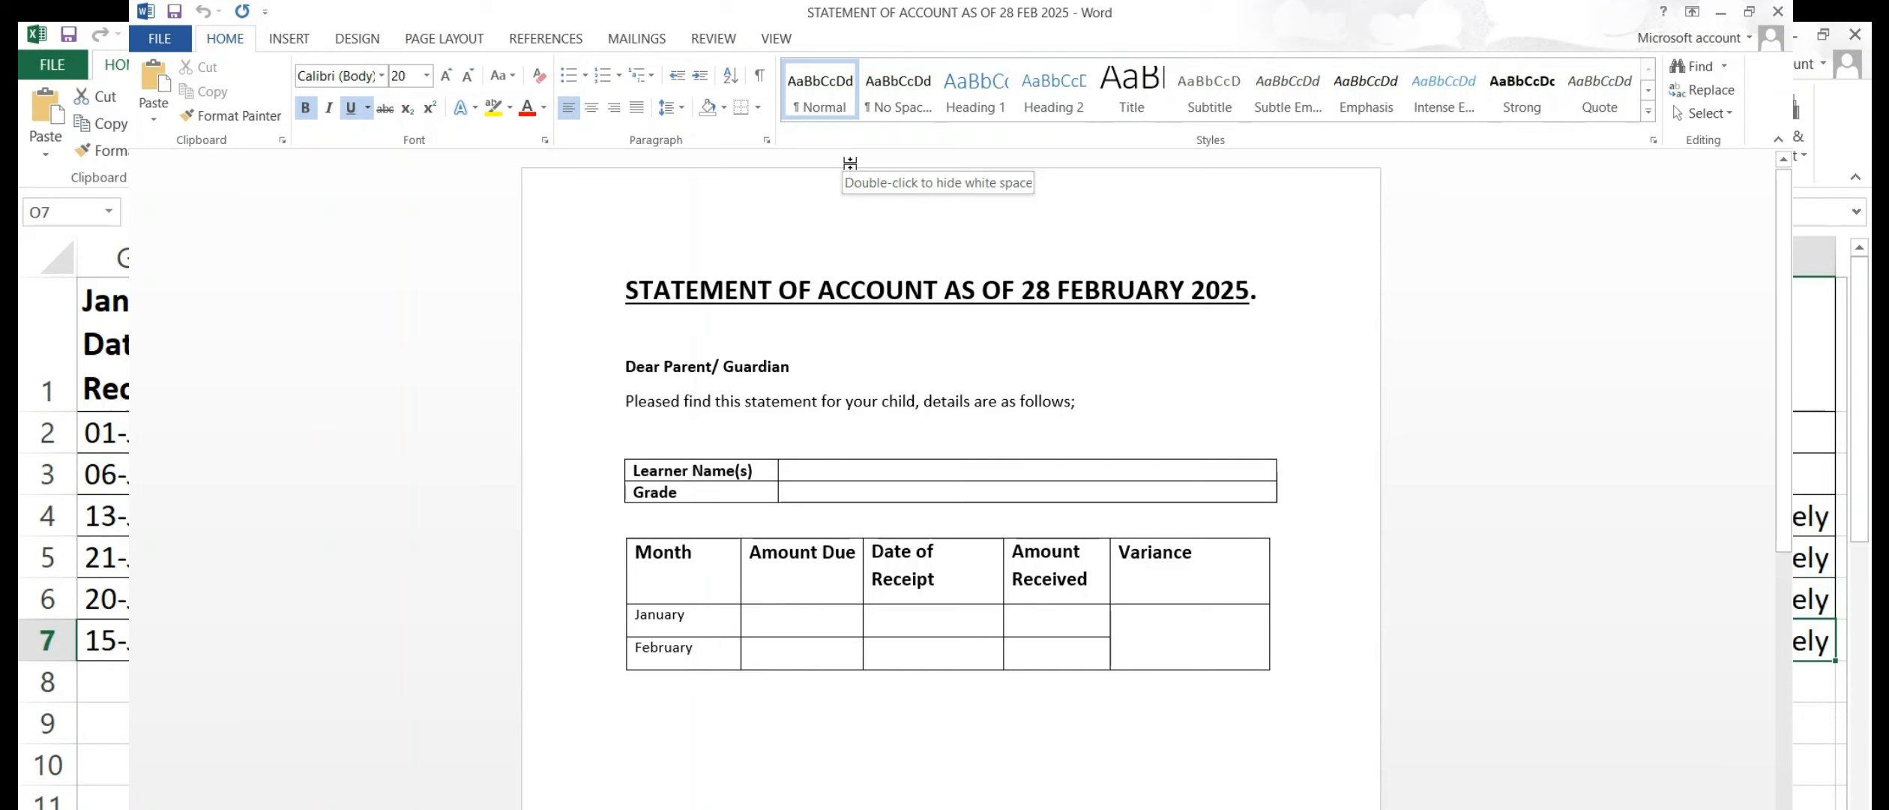
pyautogui.press('Up')
pyautogui.press('Up')
pyautogui.press('Up')
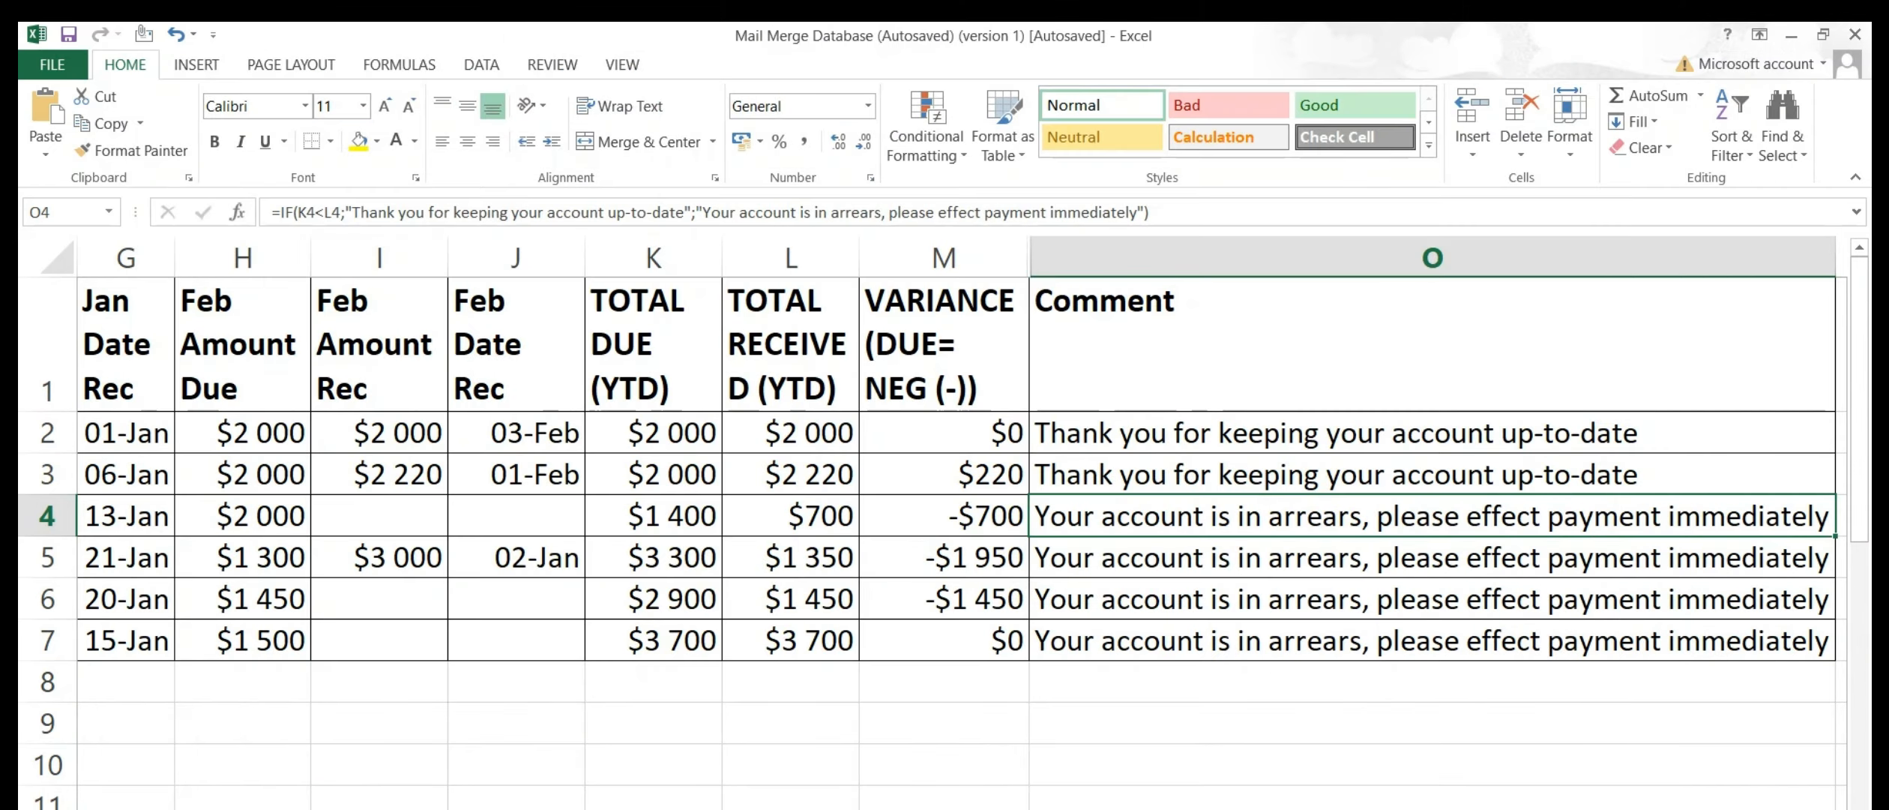
# Review the whole table and compare the Comment formulas of all learners, starting from cell O2
pyautogui.scroll(-4, 933, 523)
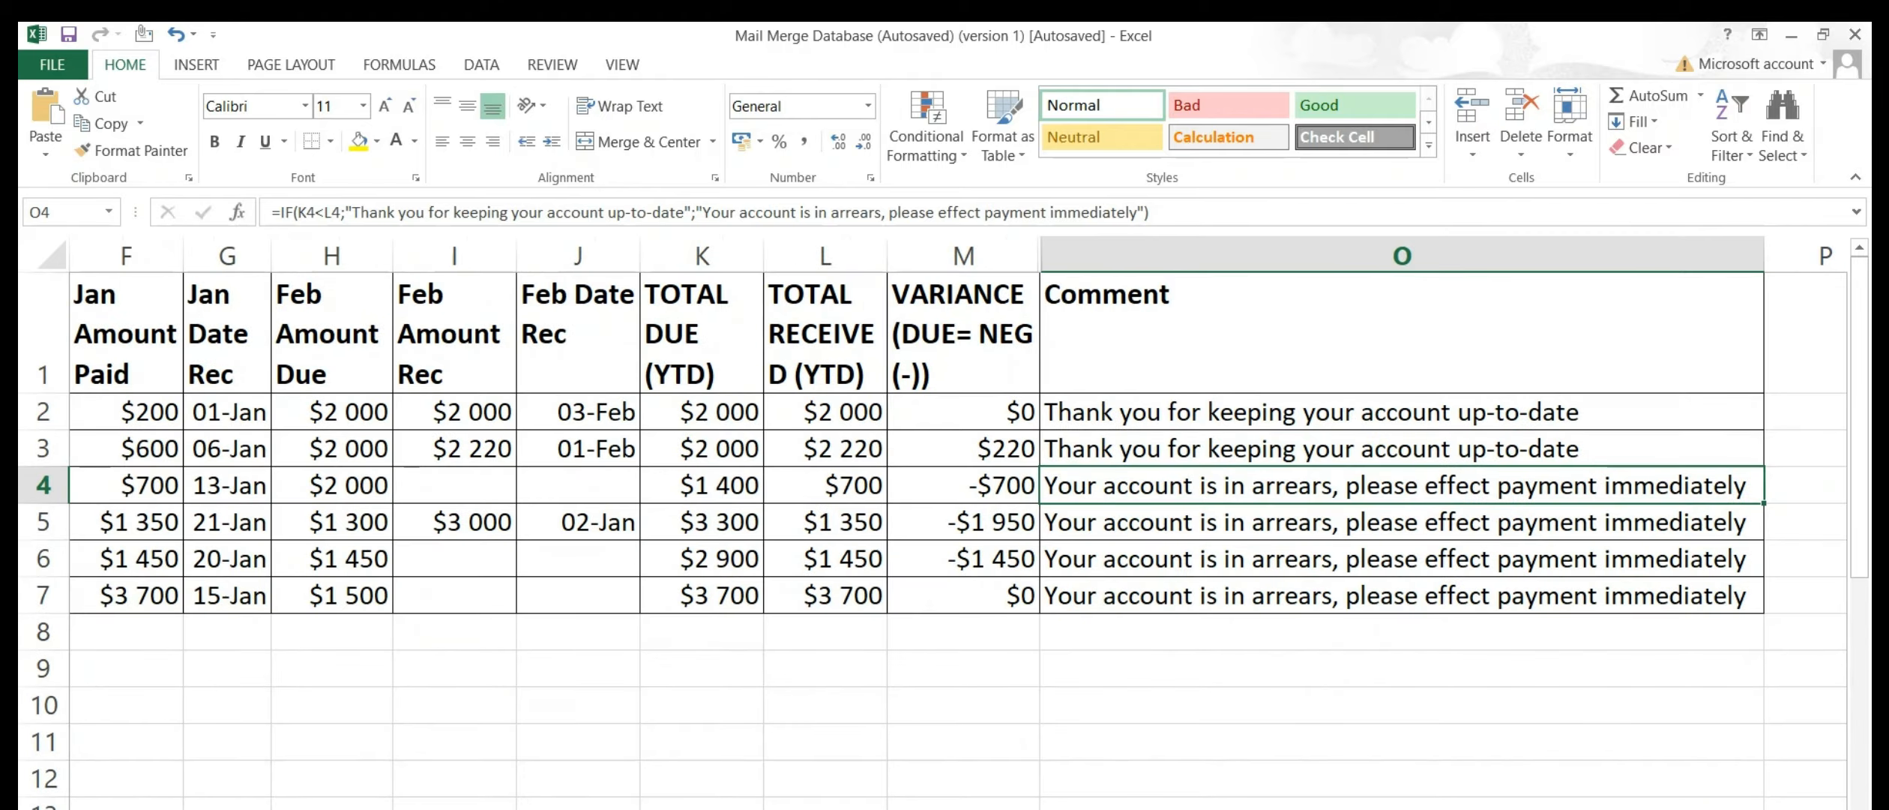
pyautogui.scroll(-1, 933, 522)
pyautogui.scroll(-4, 933, 522)
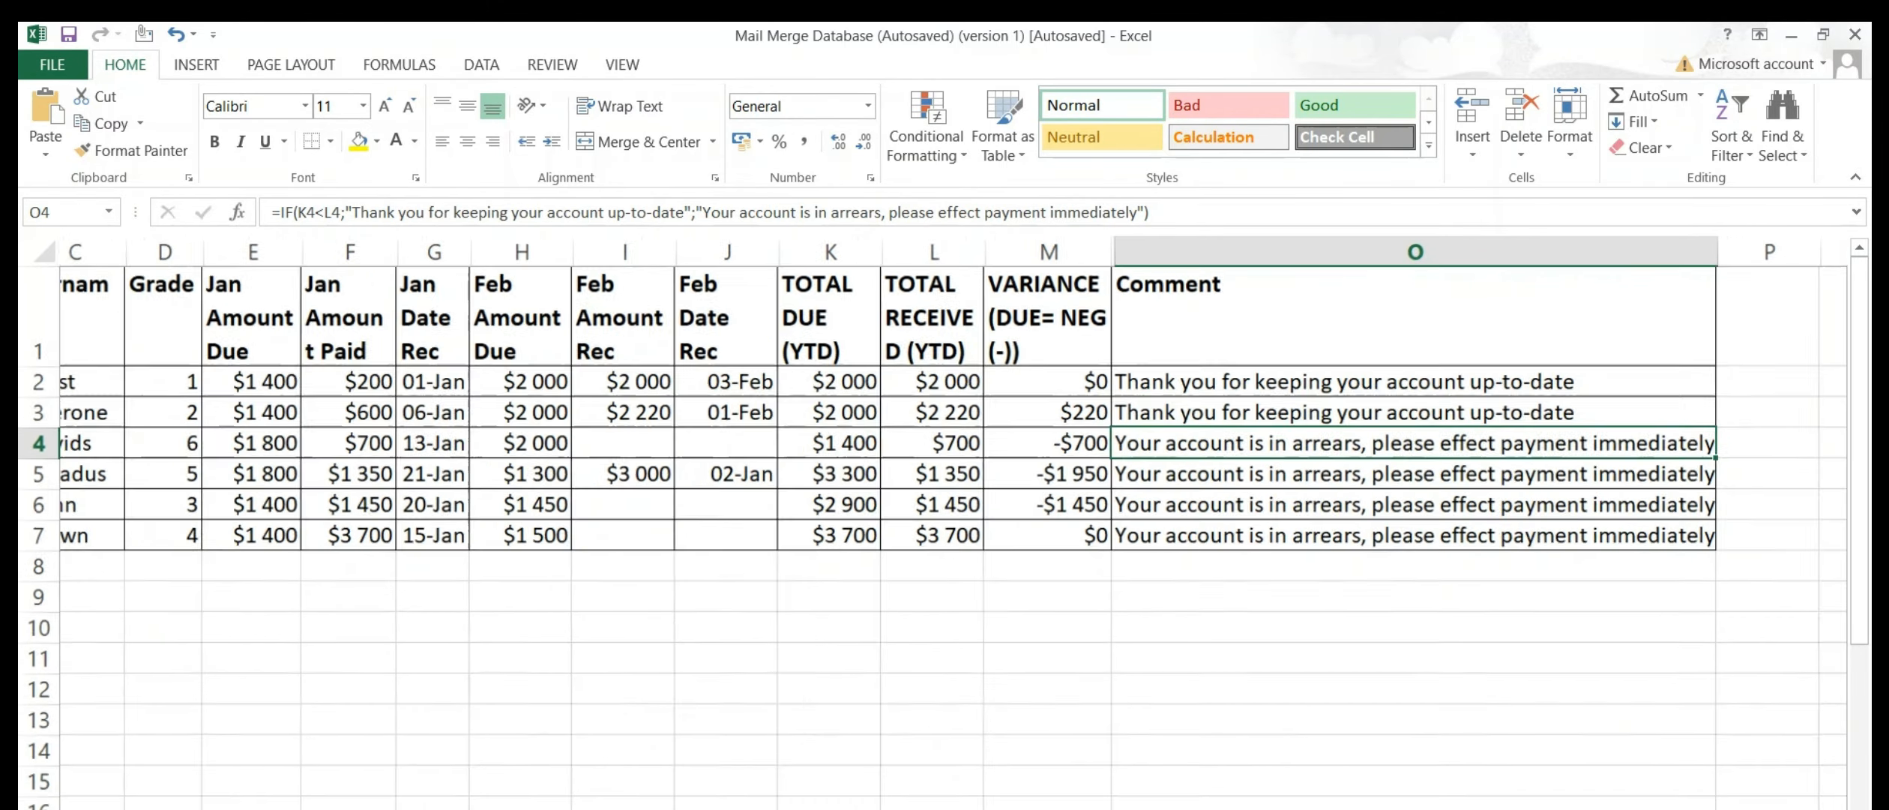
pyautogui.moveTo(347, 195); pyautogui.dragTo(492, 194)
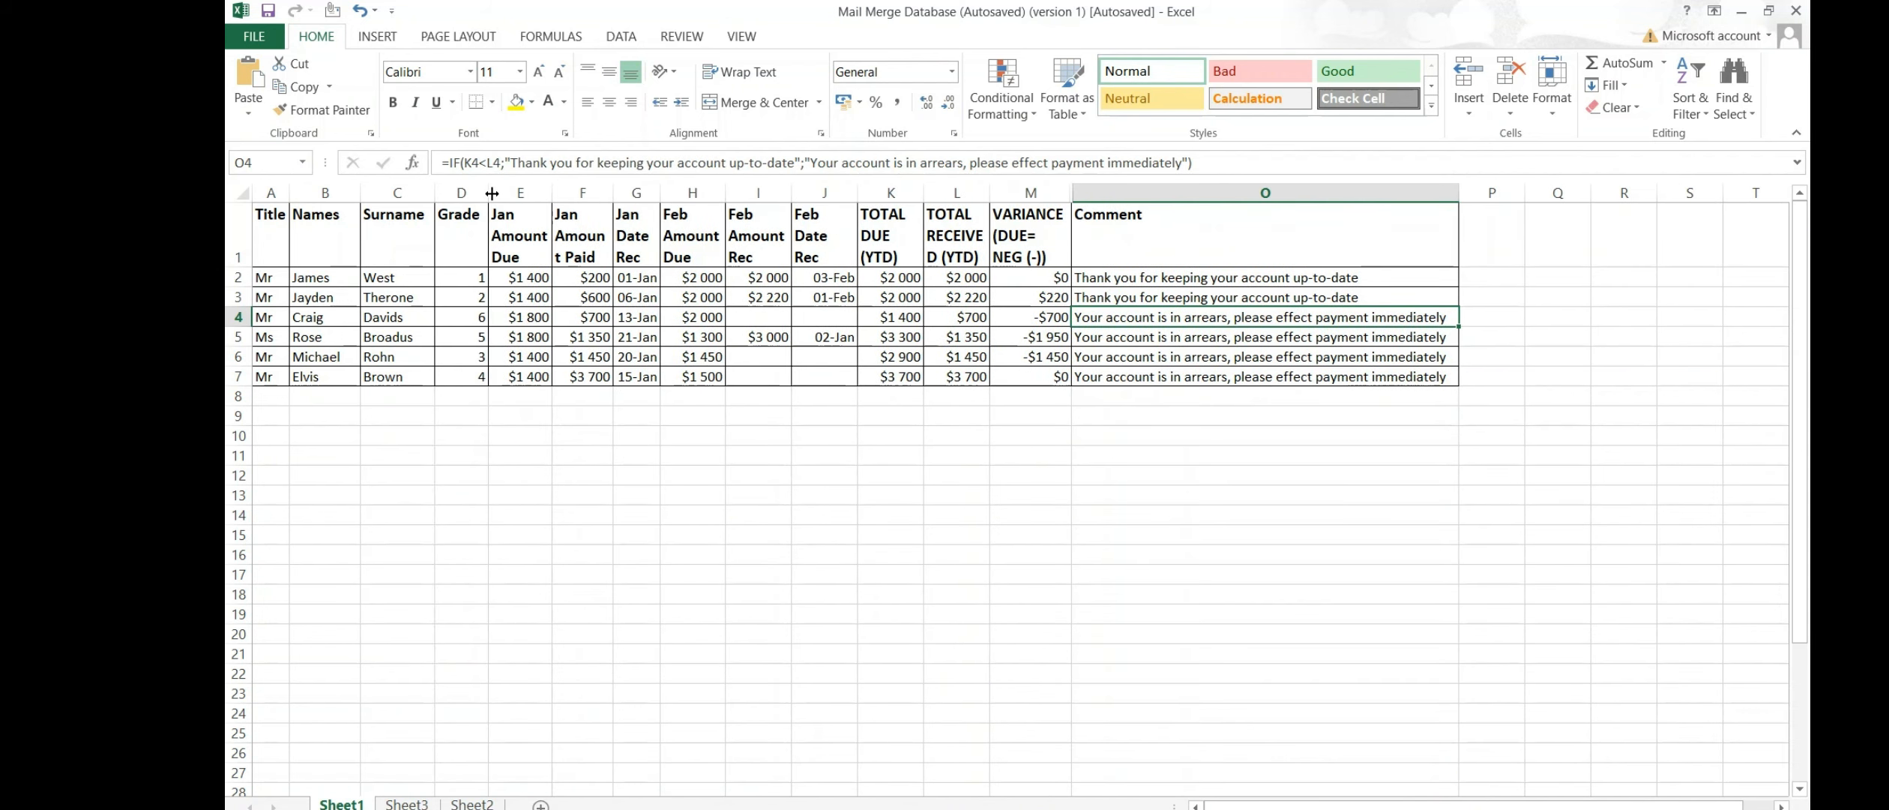
pyautogui.click(1178, 278)
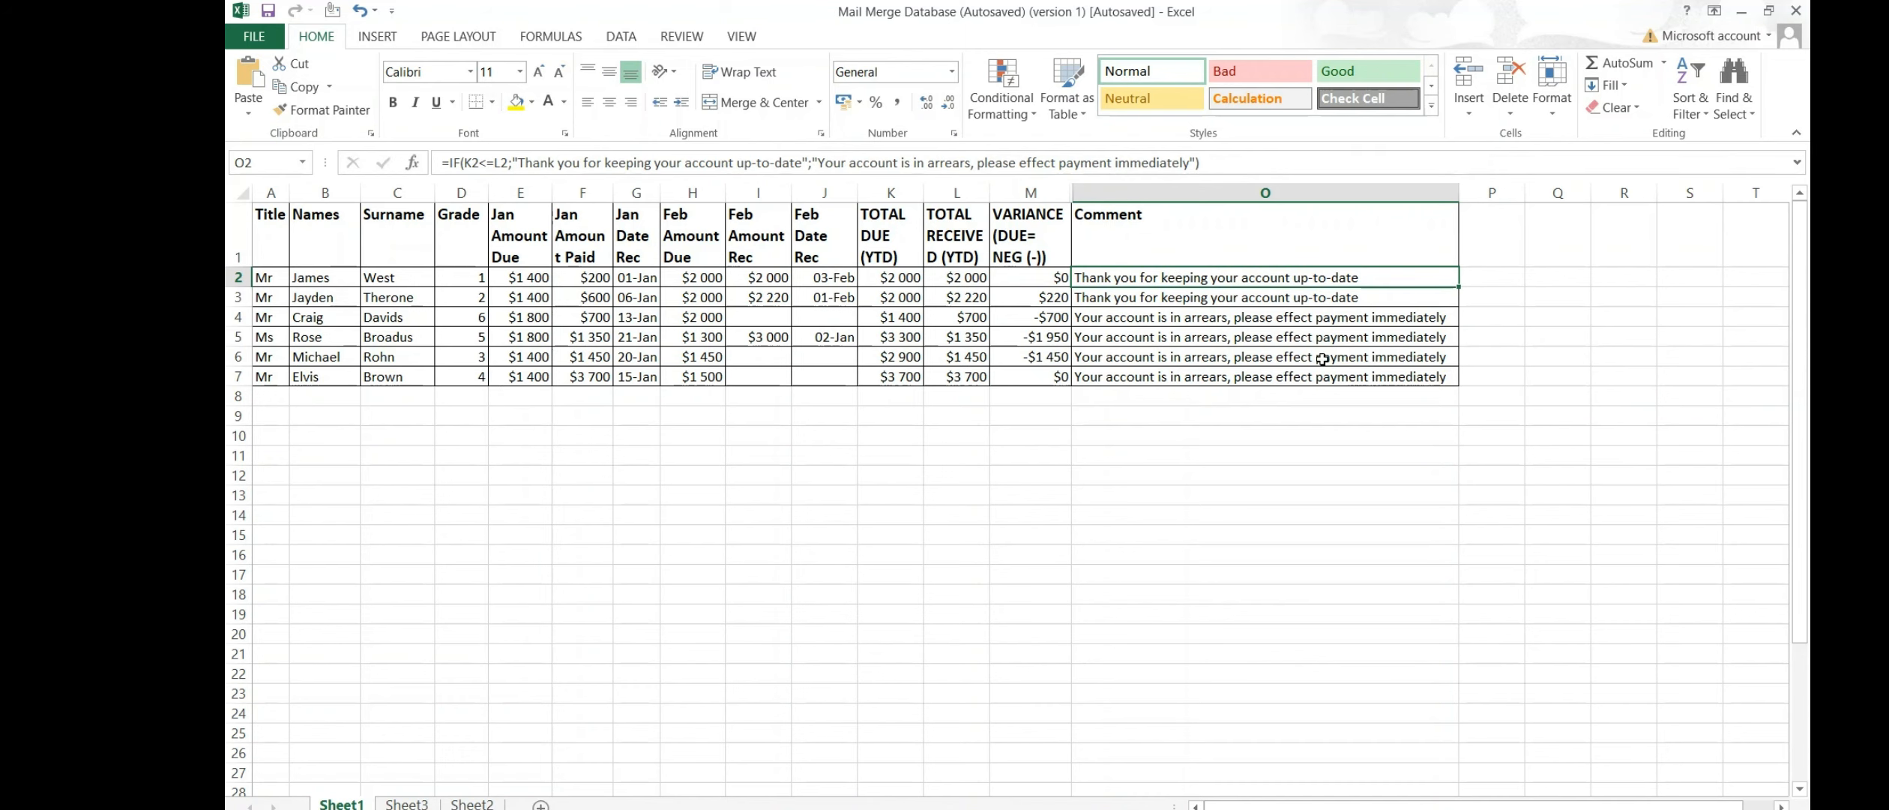
pyautogui.press('Down')
pyautogui.press('Down')
pyautogui.press('Down')
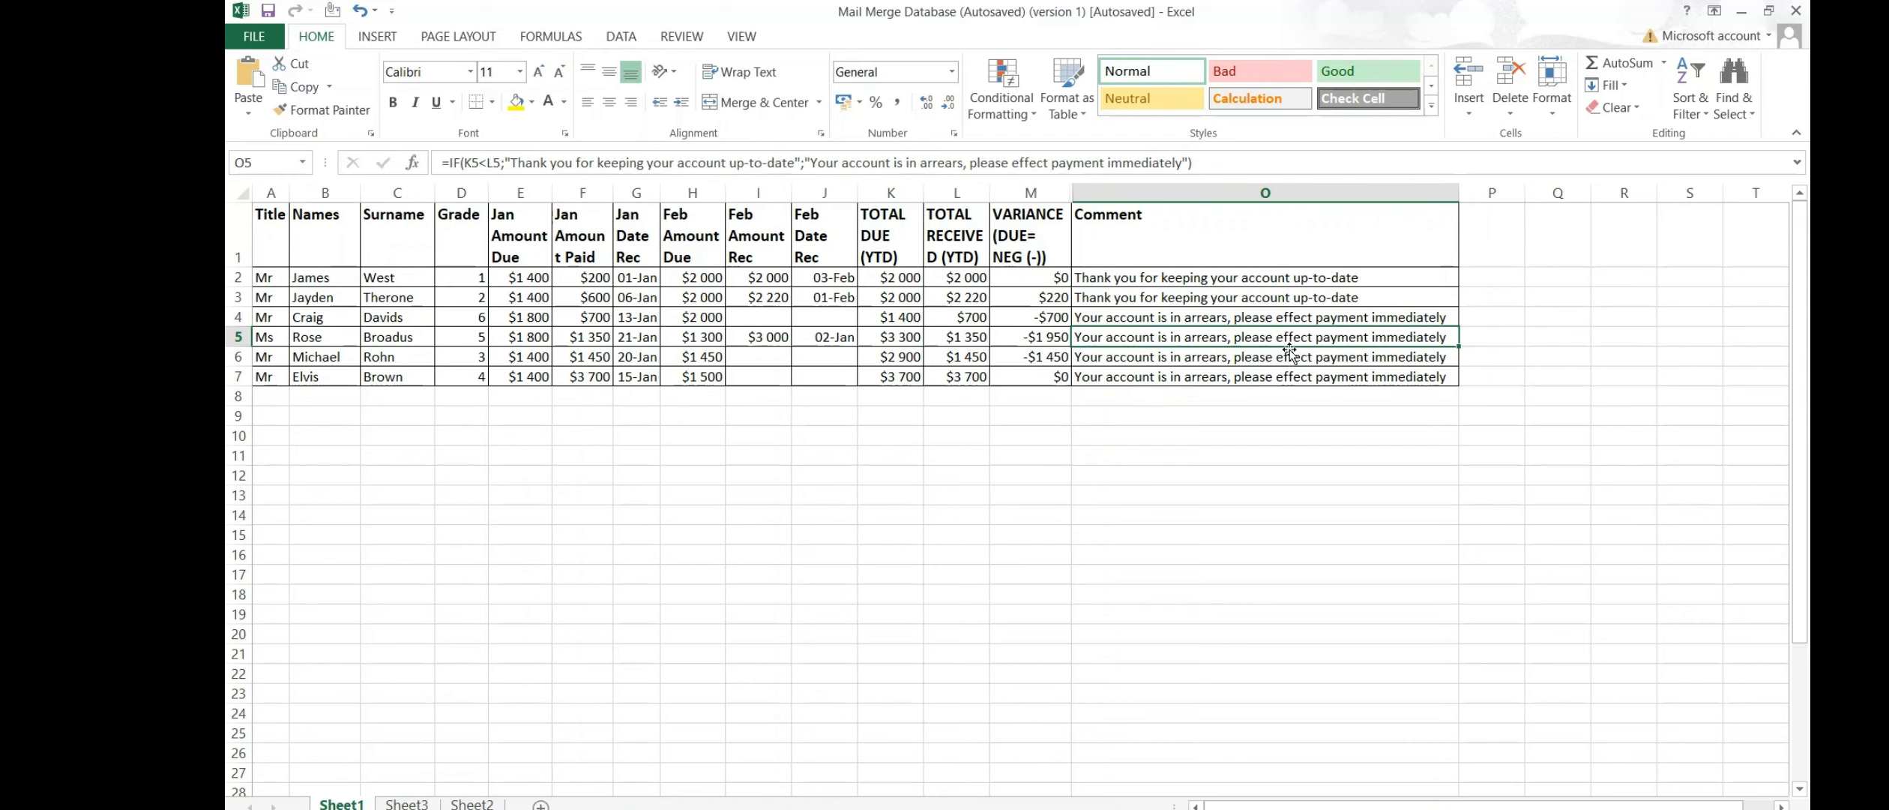
pyautogui.press('Down')
pyautogui.press('Down')
pyautogui.press('Down')
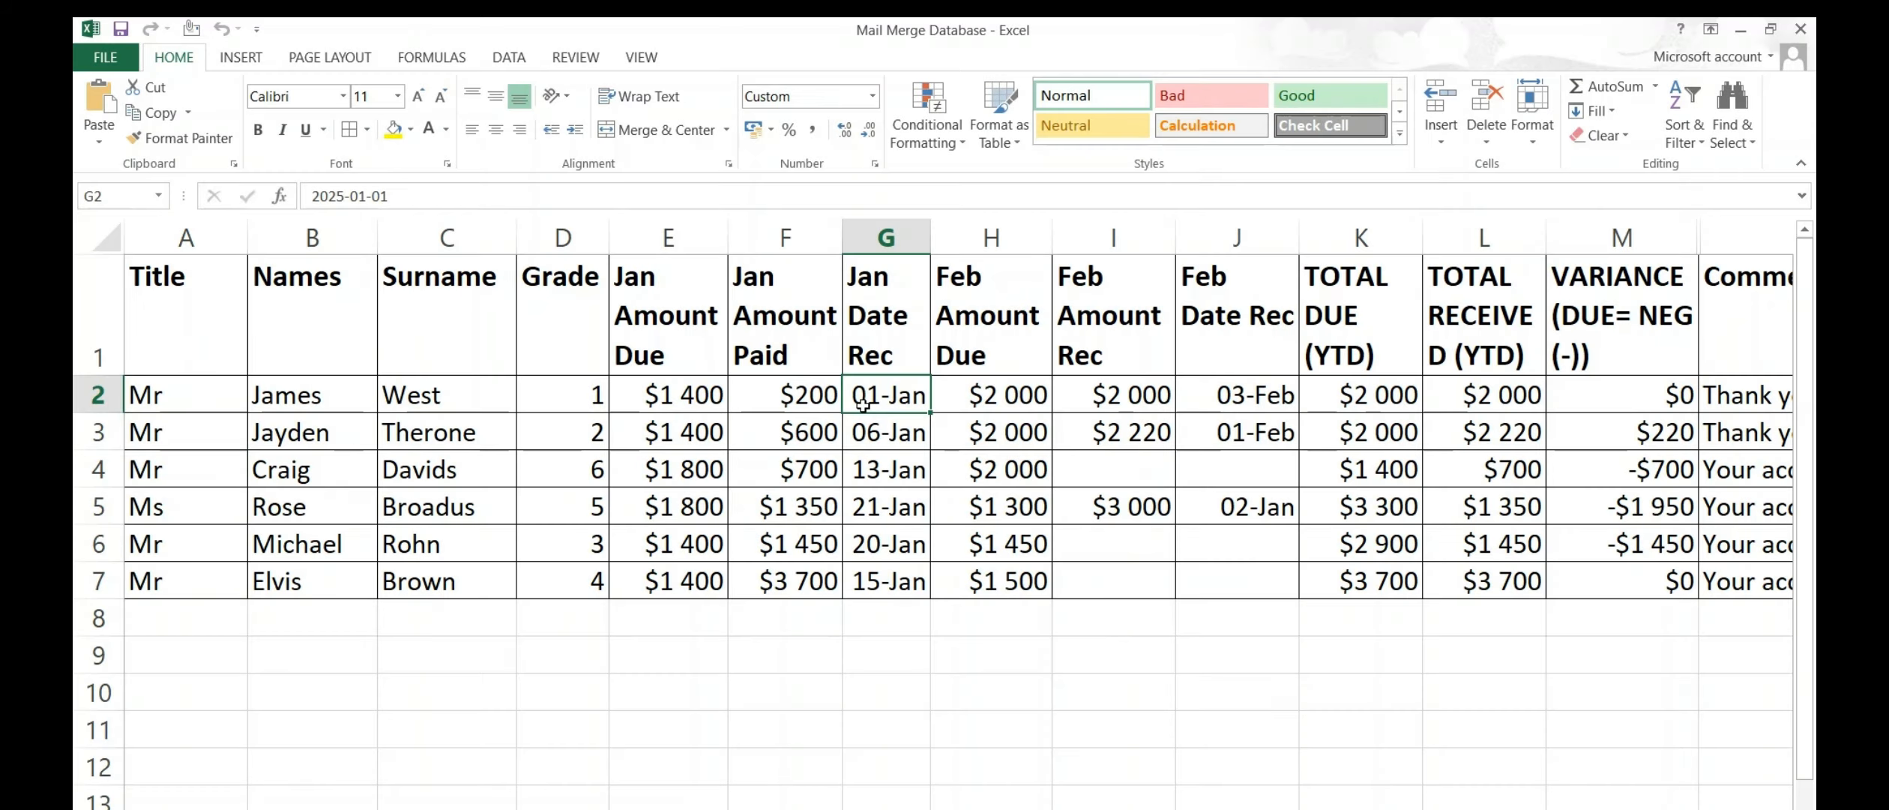
# Look across row 2 of the Mail Merge Database workbook, from the Jan Date Rec column to the Comment column
pyautogui.press('Right')
pyautogui.press('Right')
pyautogui.press('Right')
pyautogui.press('Right')
pyautogui.press('Right')
pyautogui.press('Right')
pyautogui.press('Right')
pyautogui.press('Right')
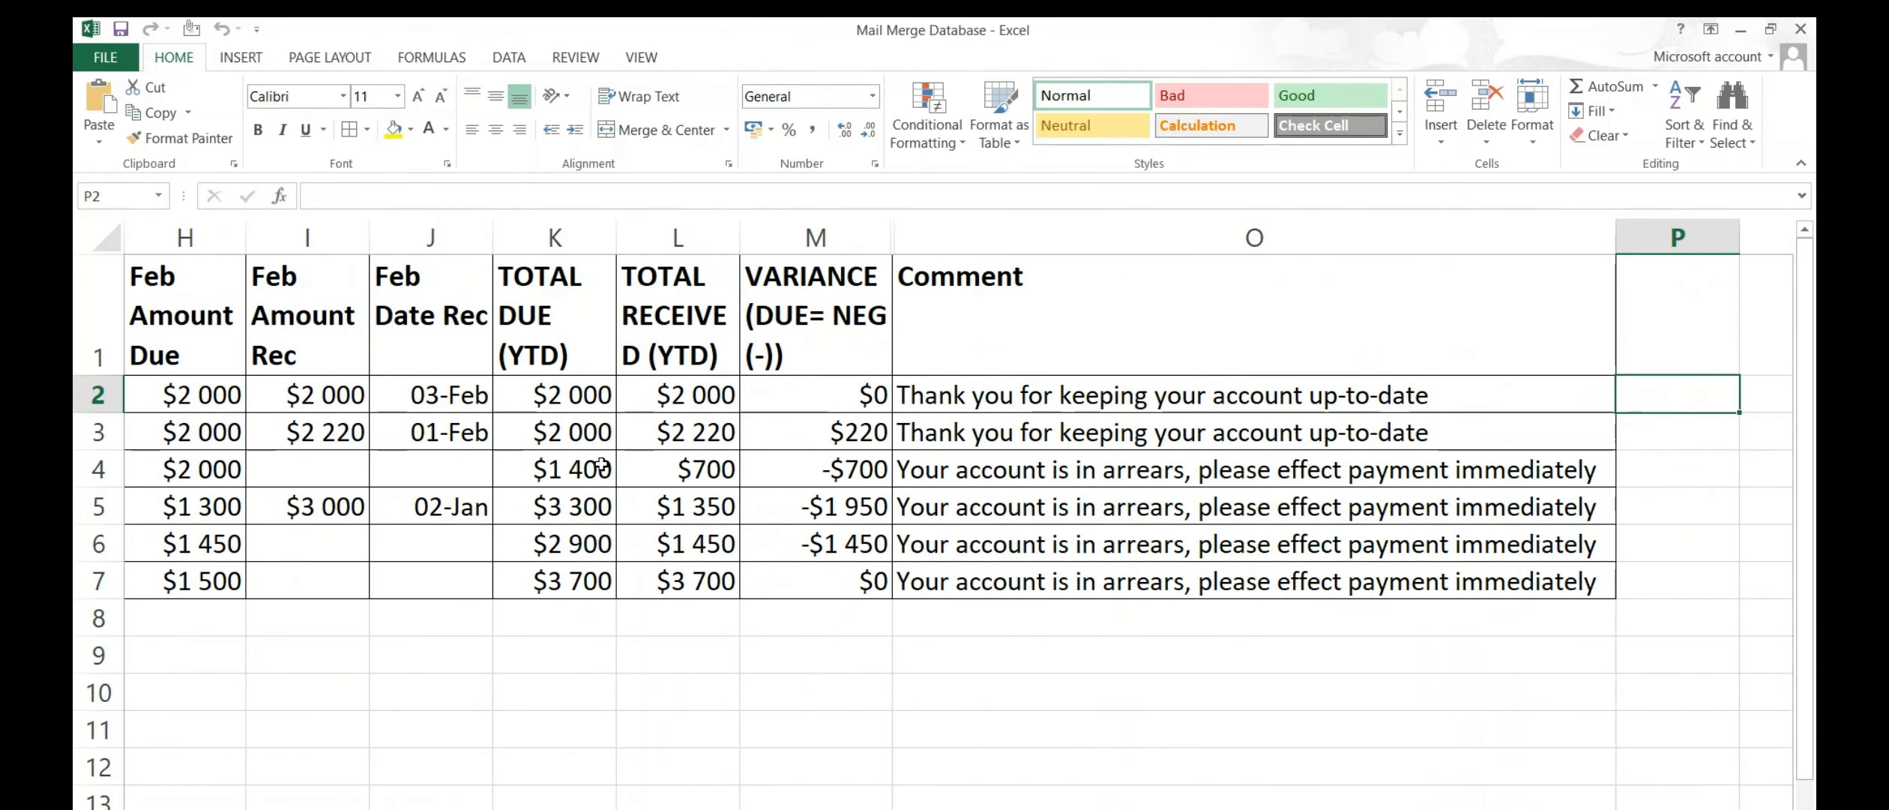
pyautogui.click(962, 395)
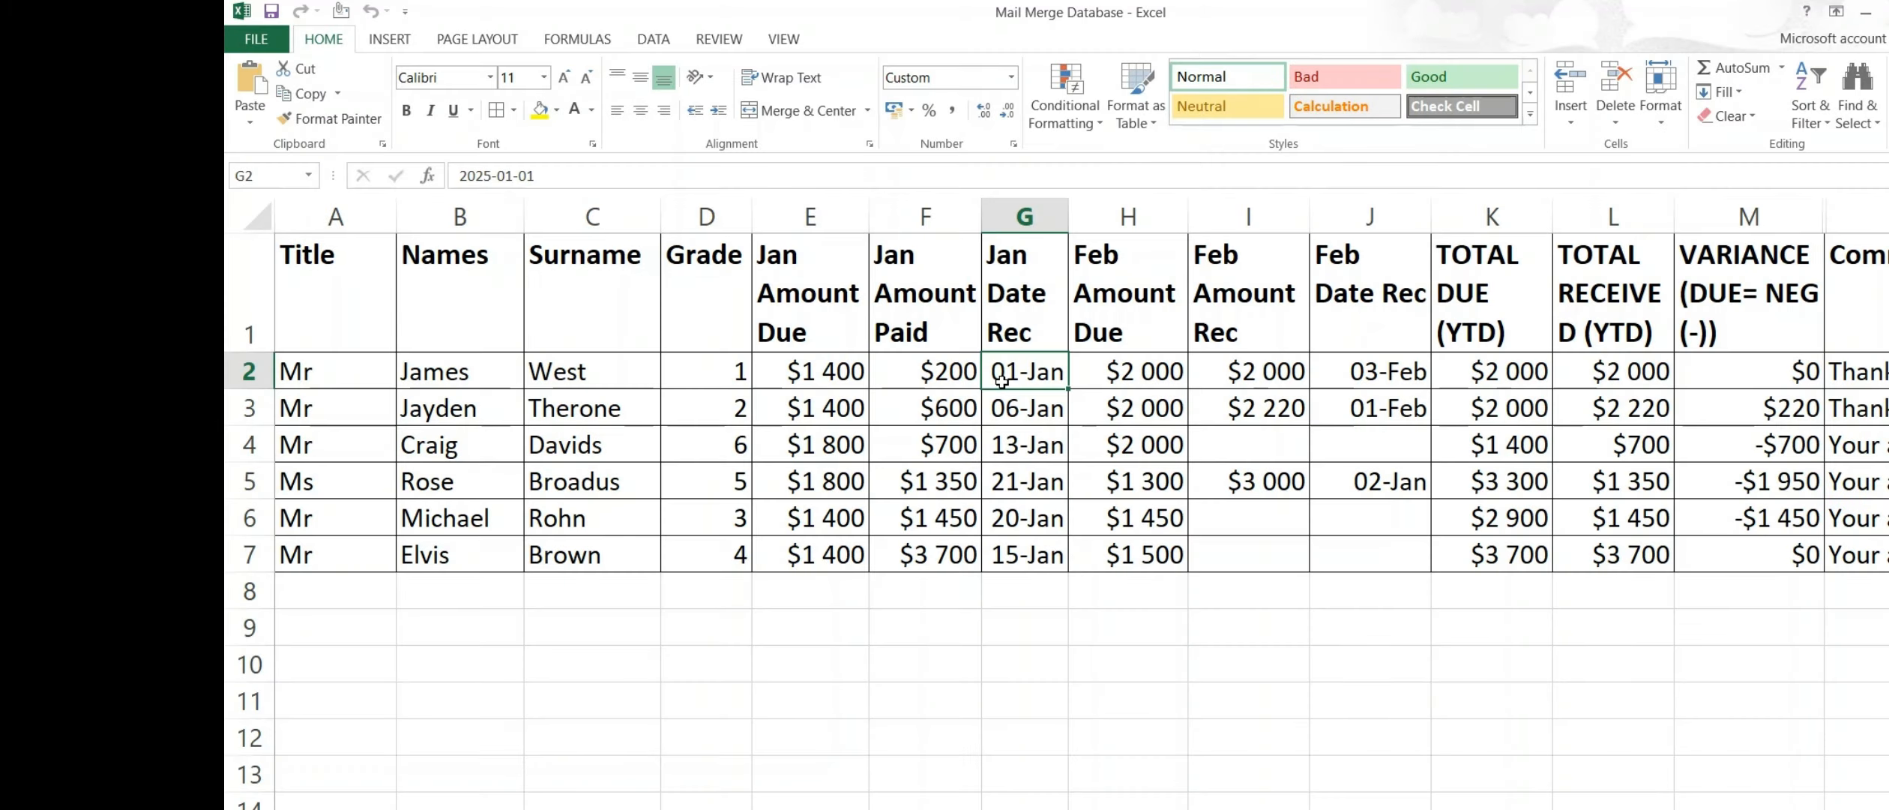
pyautogui.press('Right')
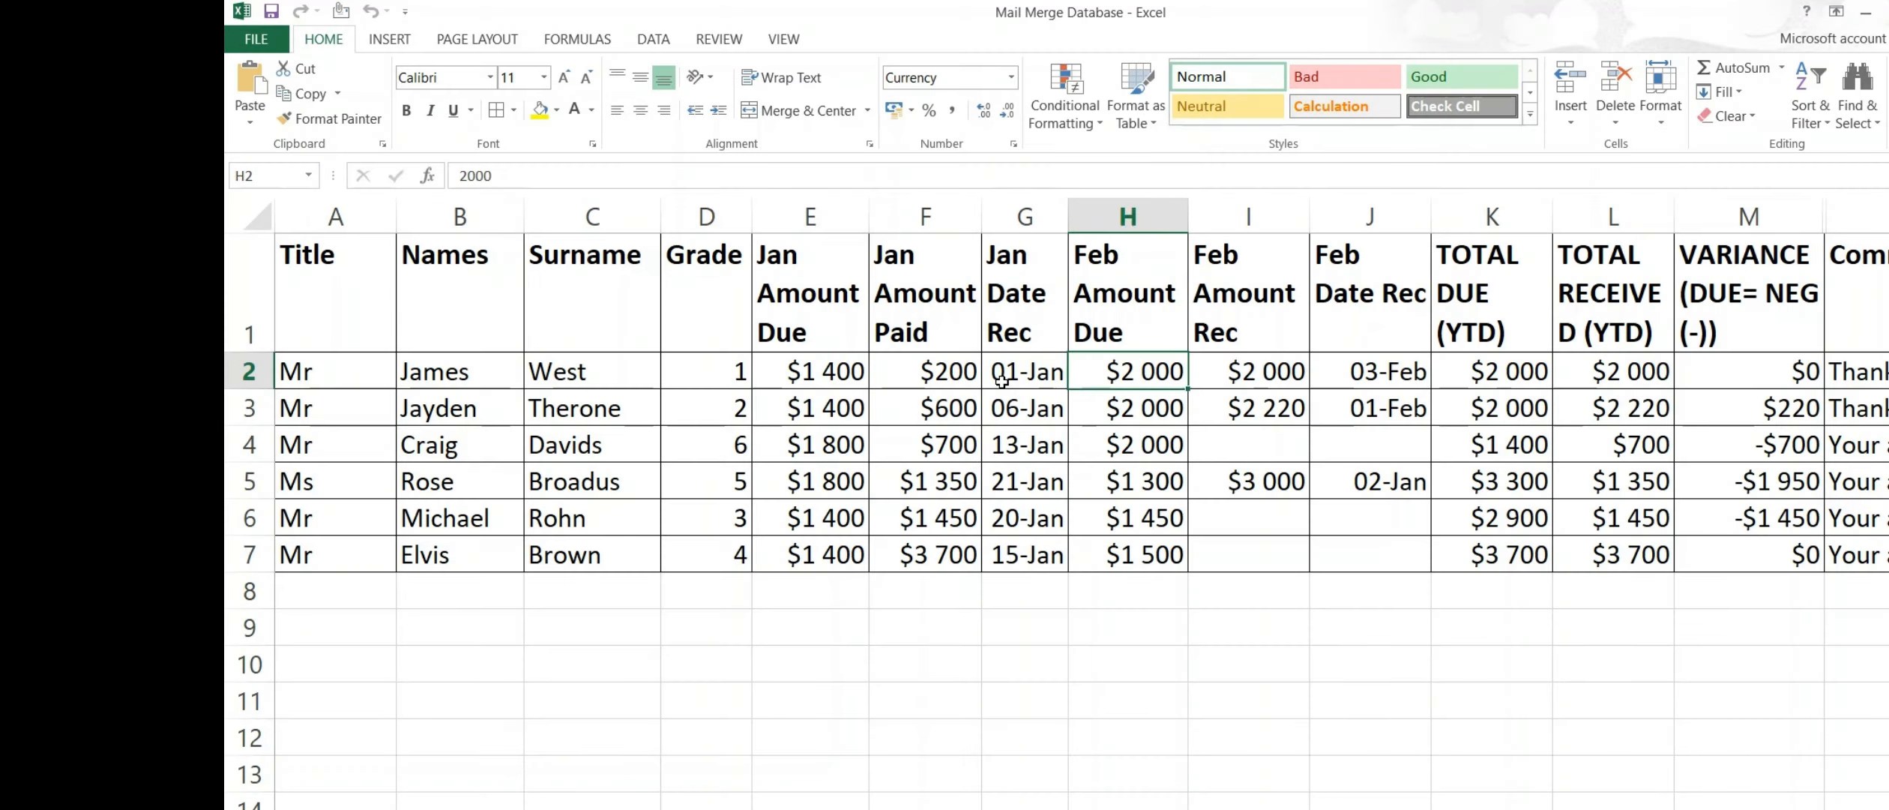
pyautogui.press('Right')
pyautogui.press('Right')
pyautogui.press('Right')
pyautogui.press('Right')
pyautogui.press('Right')
pyautogui.press('Right')
pyautogui.press('Right')
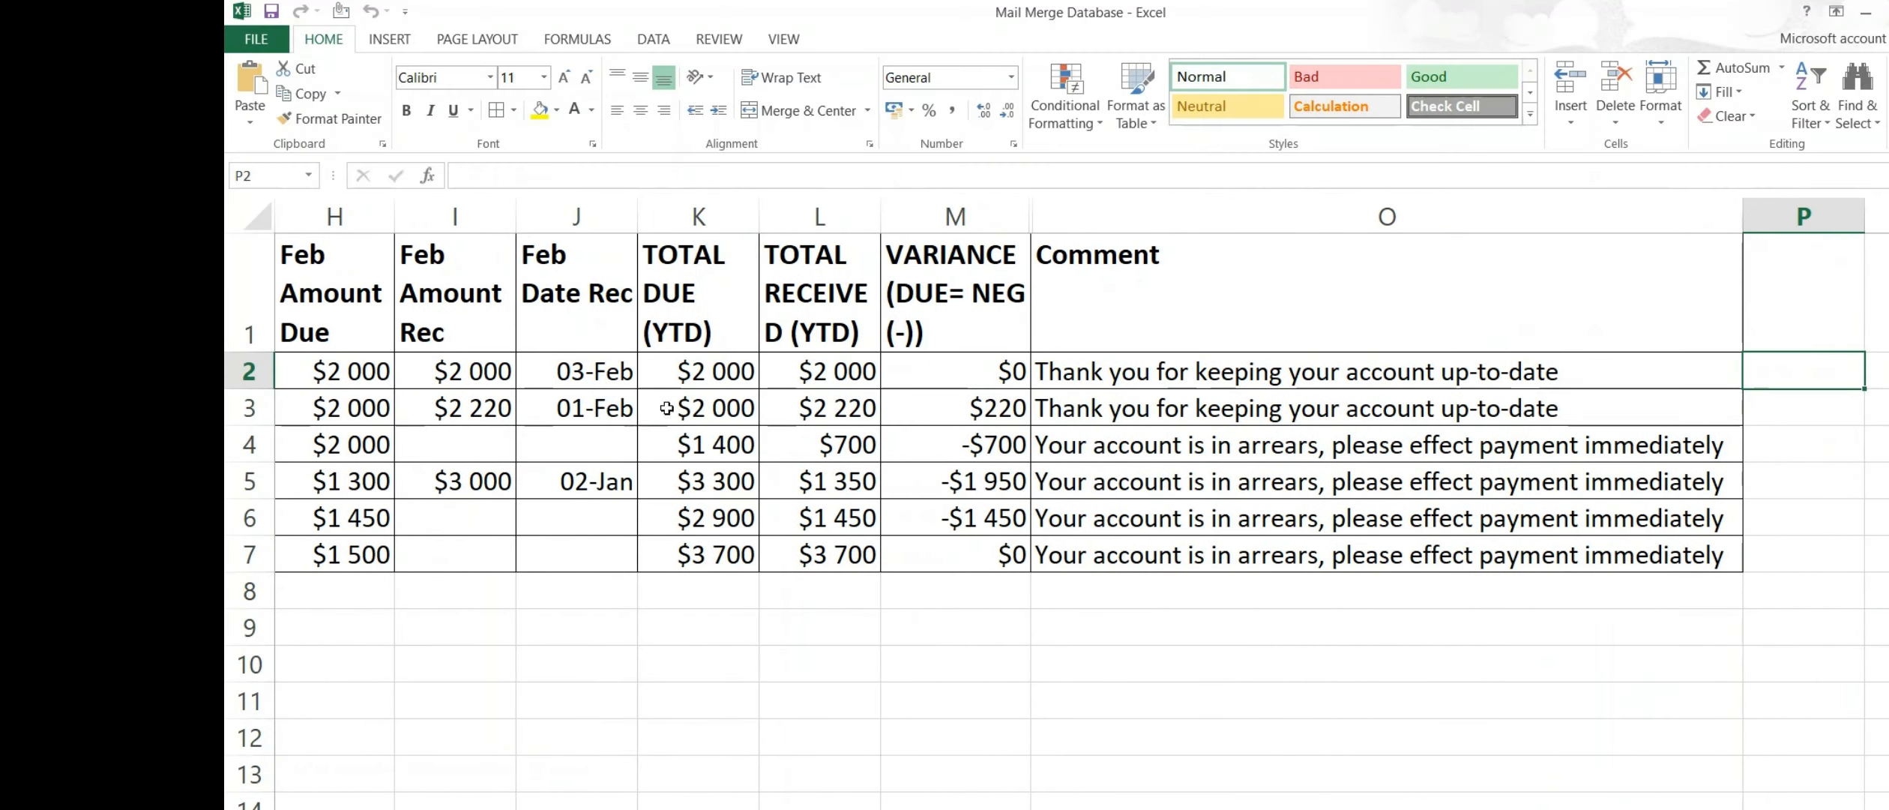
pyautogui.click(1099, 375)
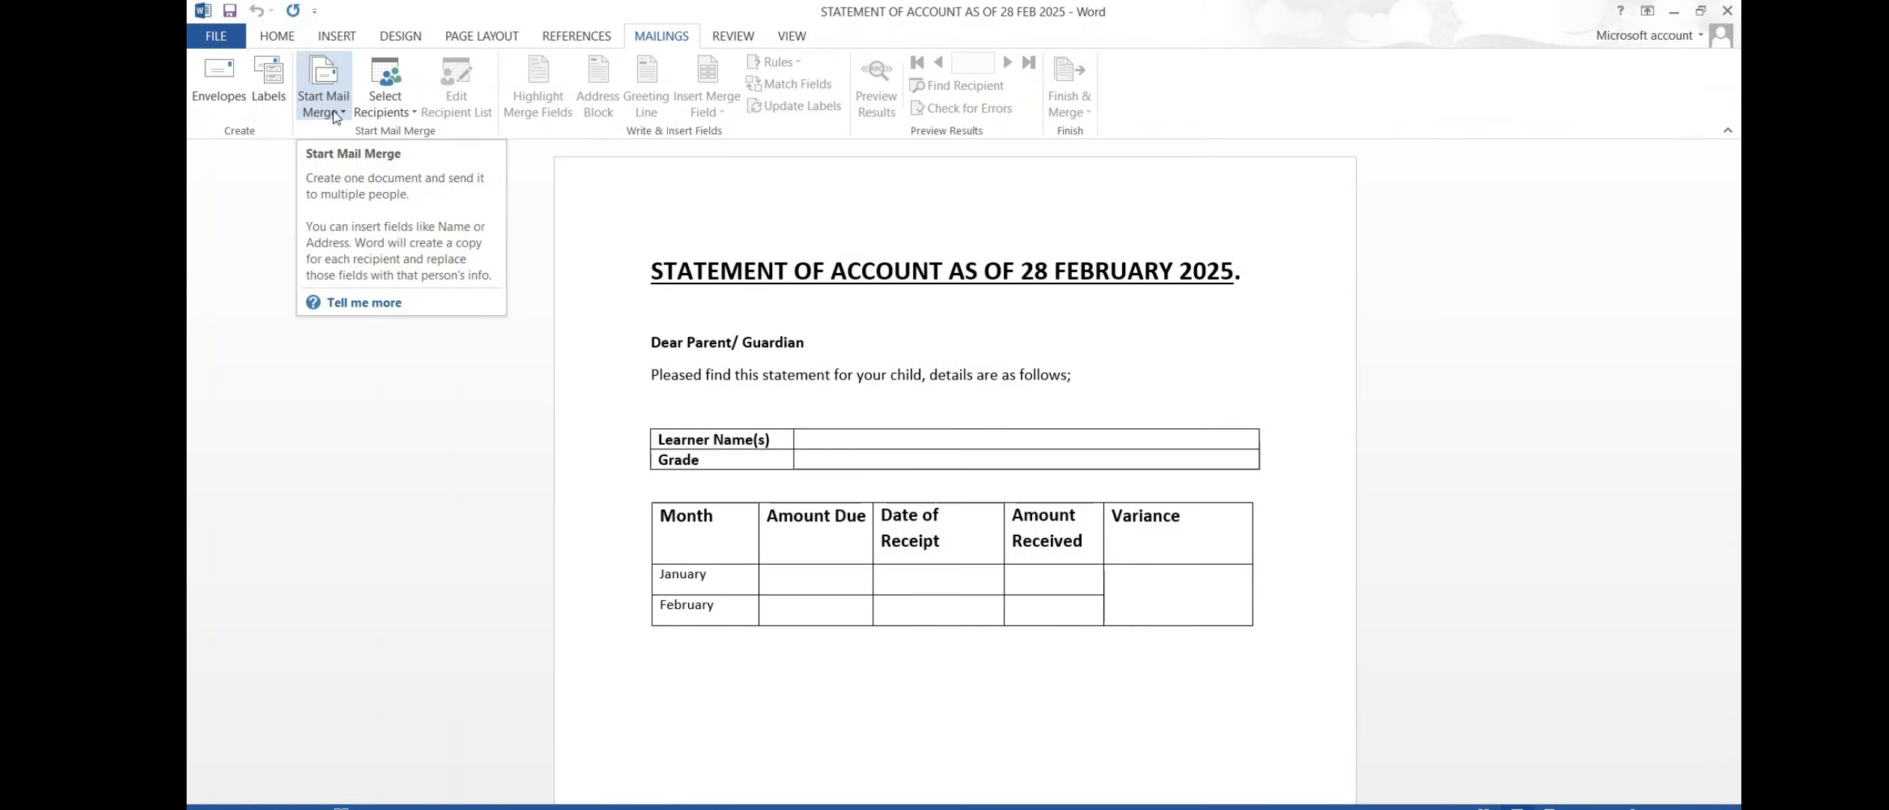
# Switch to the statement of account in Word, start the step-by-step mail merge wizard for letters and advance to recipient selection
pyautogui.click(339, 109)
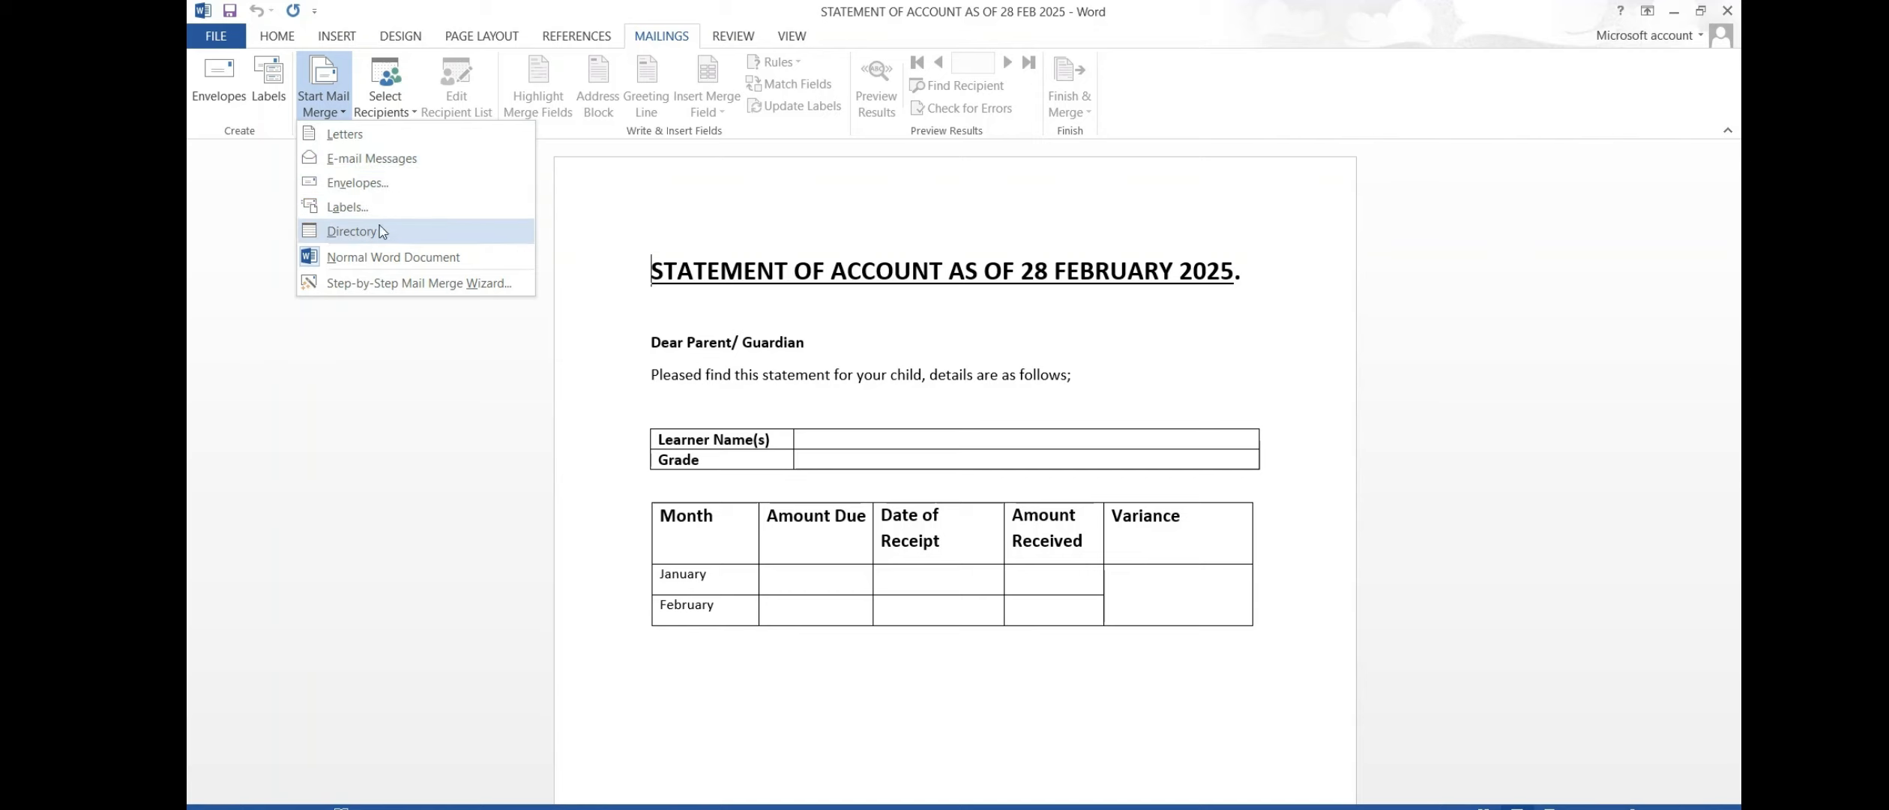
pyautogui.click(410, 284)
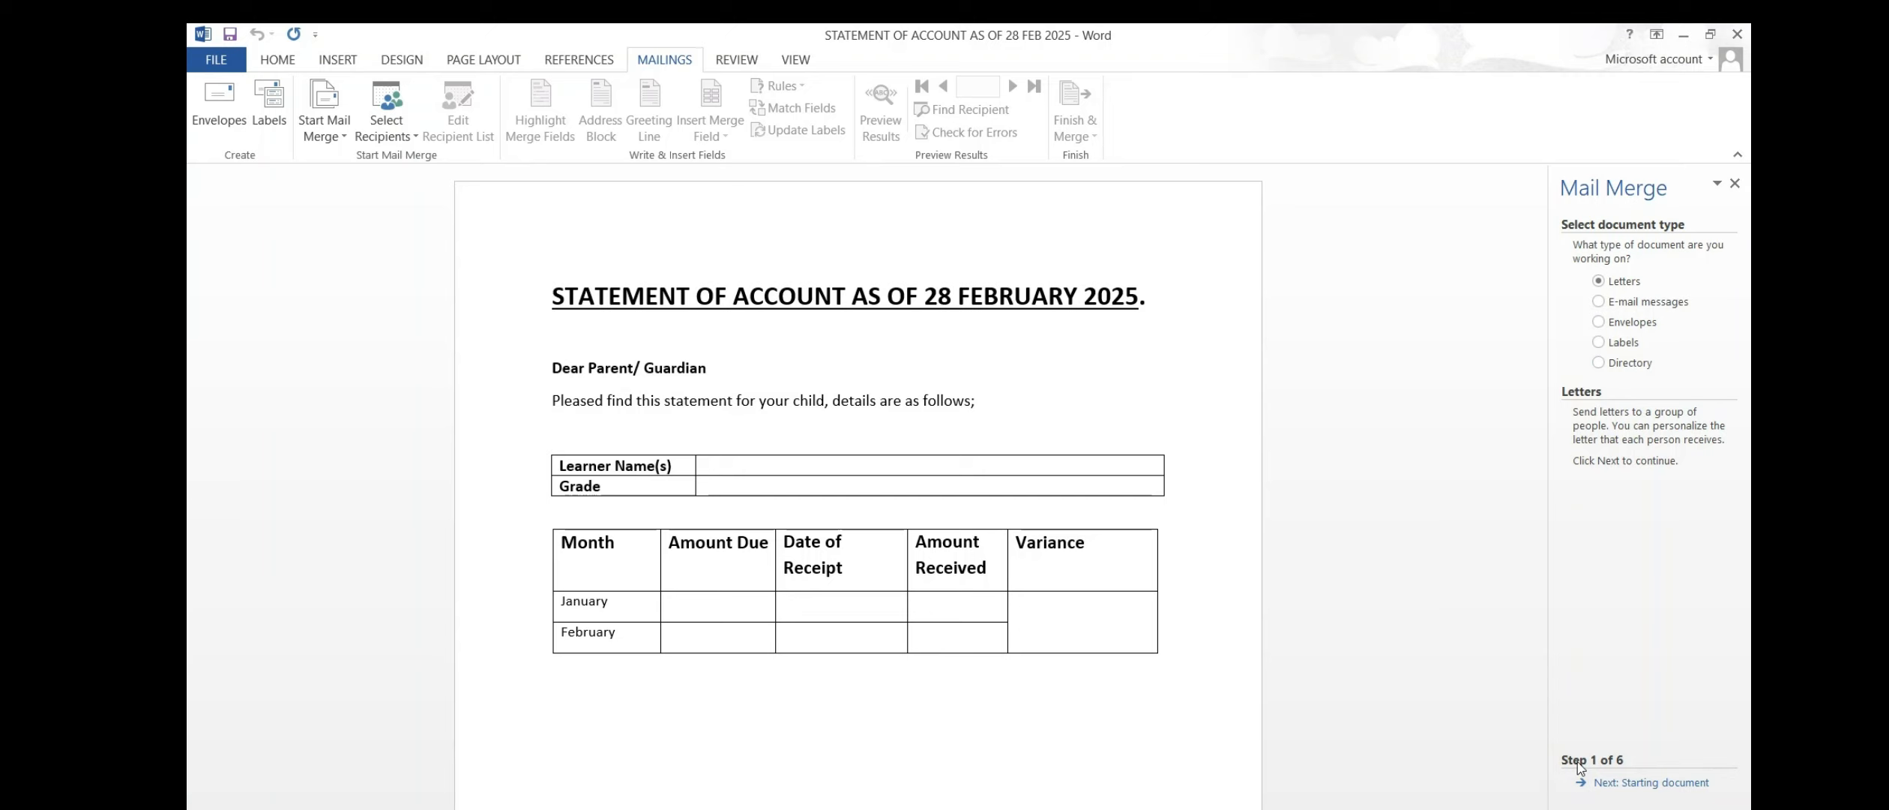
pyautogui.click(1624, 783)
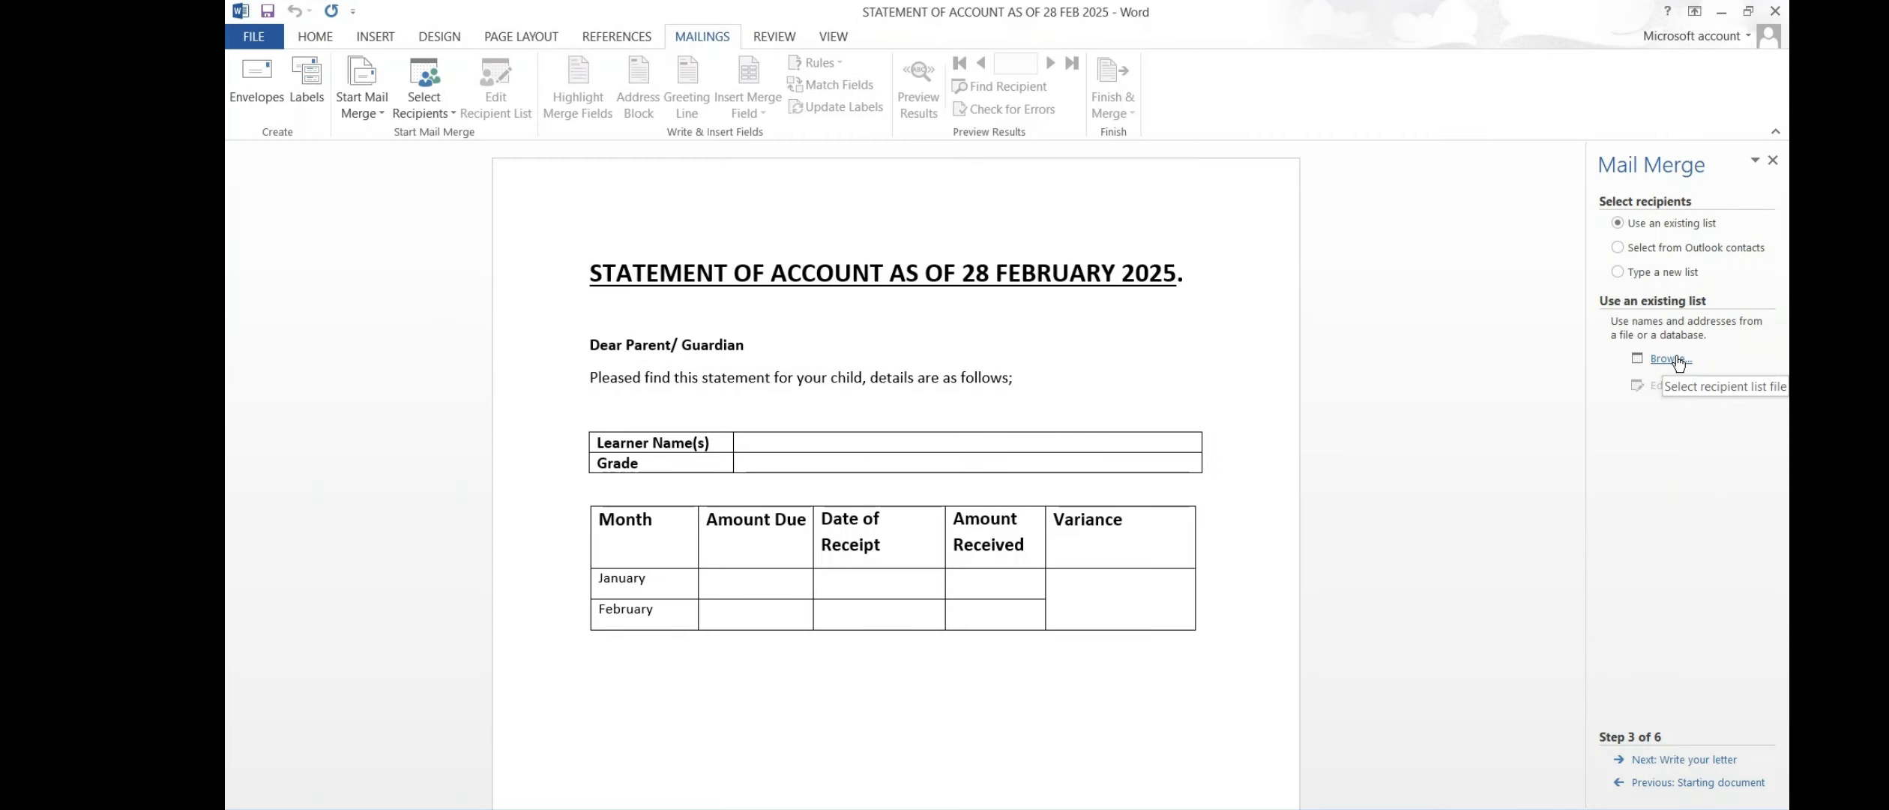
# Load Sheet1$ of the Mail Merge Database workbook from the Desktop as the recipient list, with the first row as column headers
pyautogui.click(1676, 359)
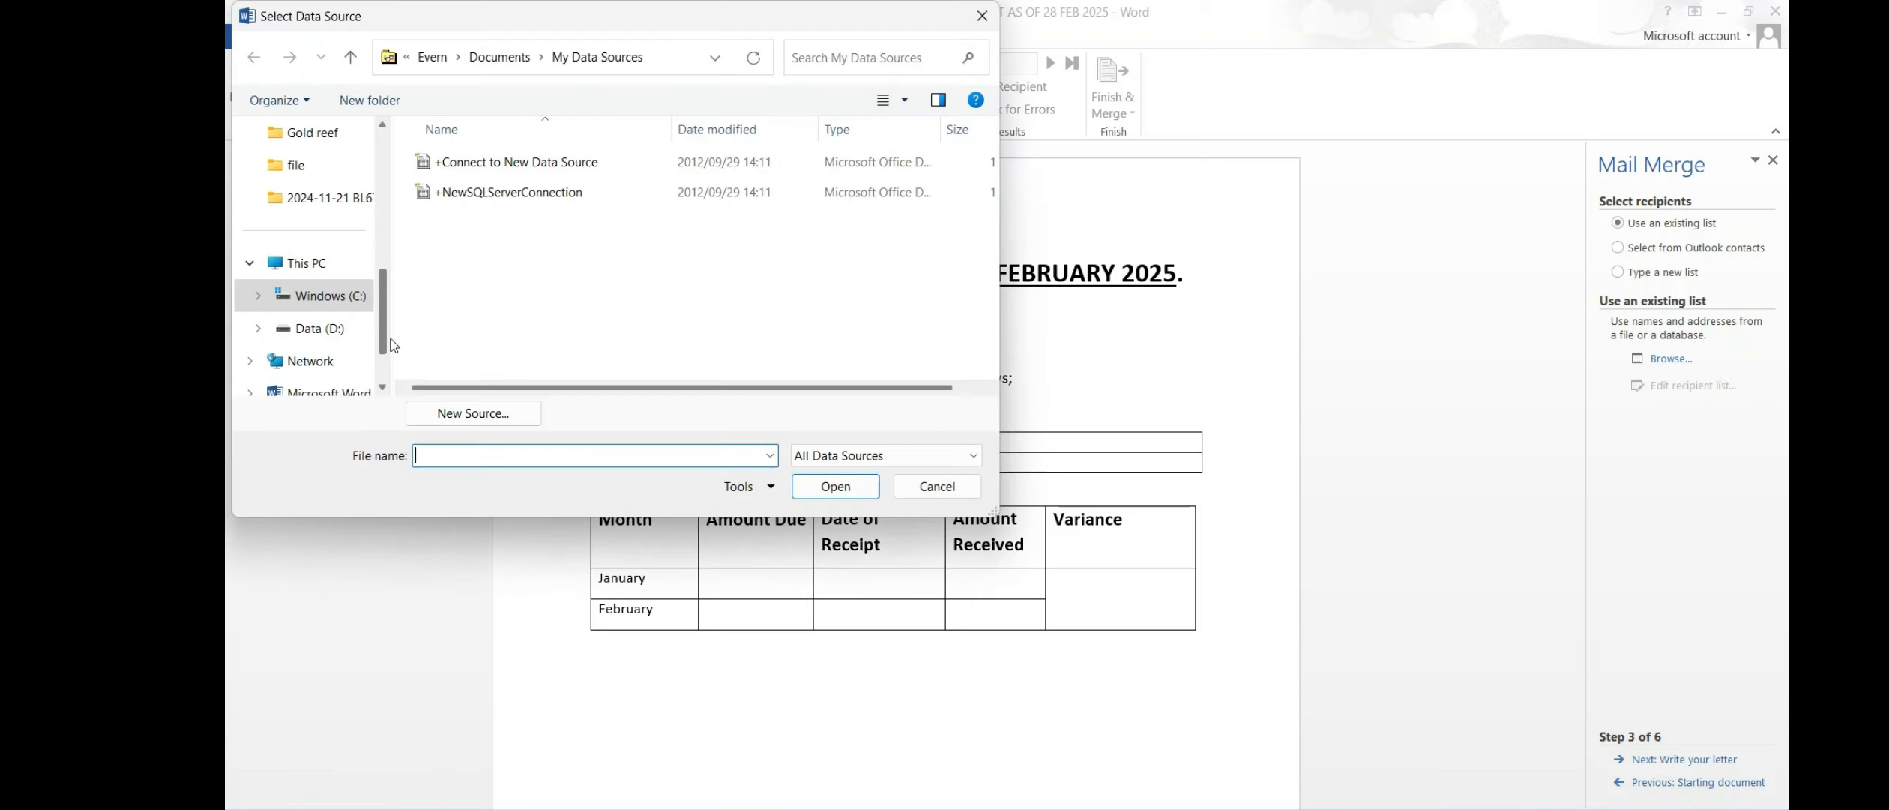
pyautogui.scroll(5, 388, 349)
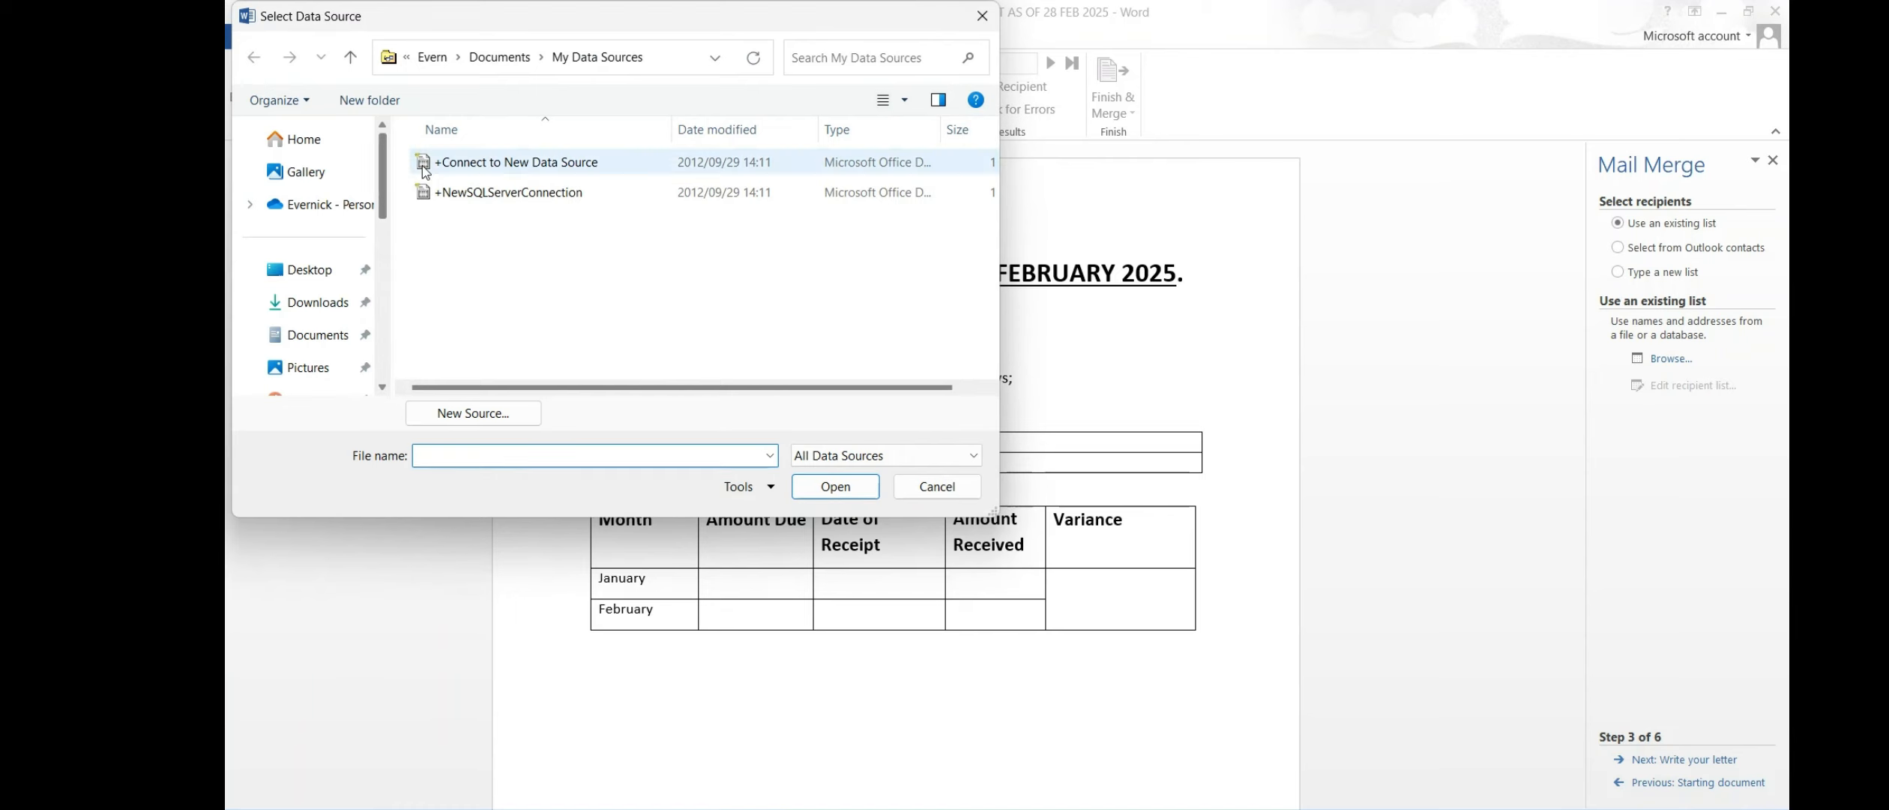
pyautogui.click(344, 273)
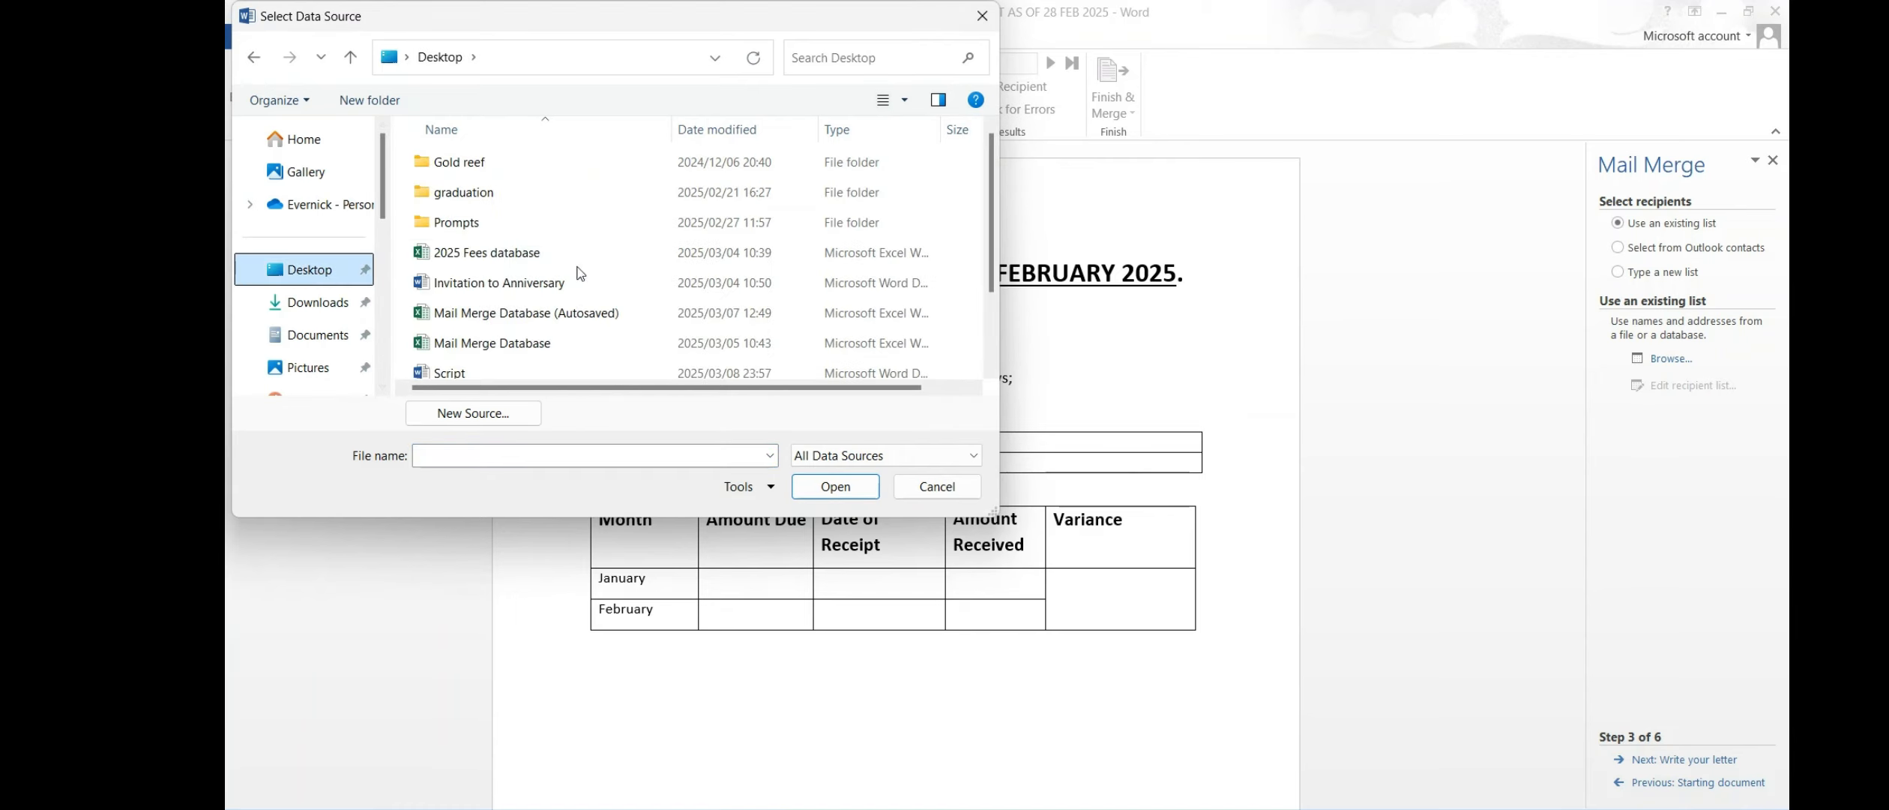
pyautogui.click(537, 346)
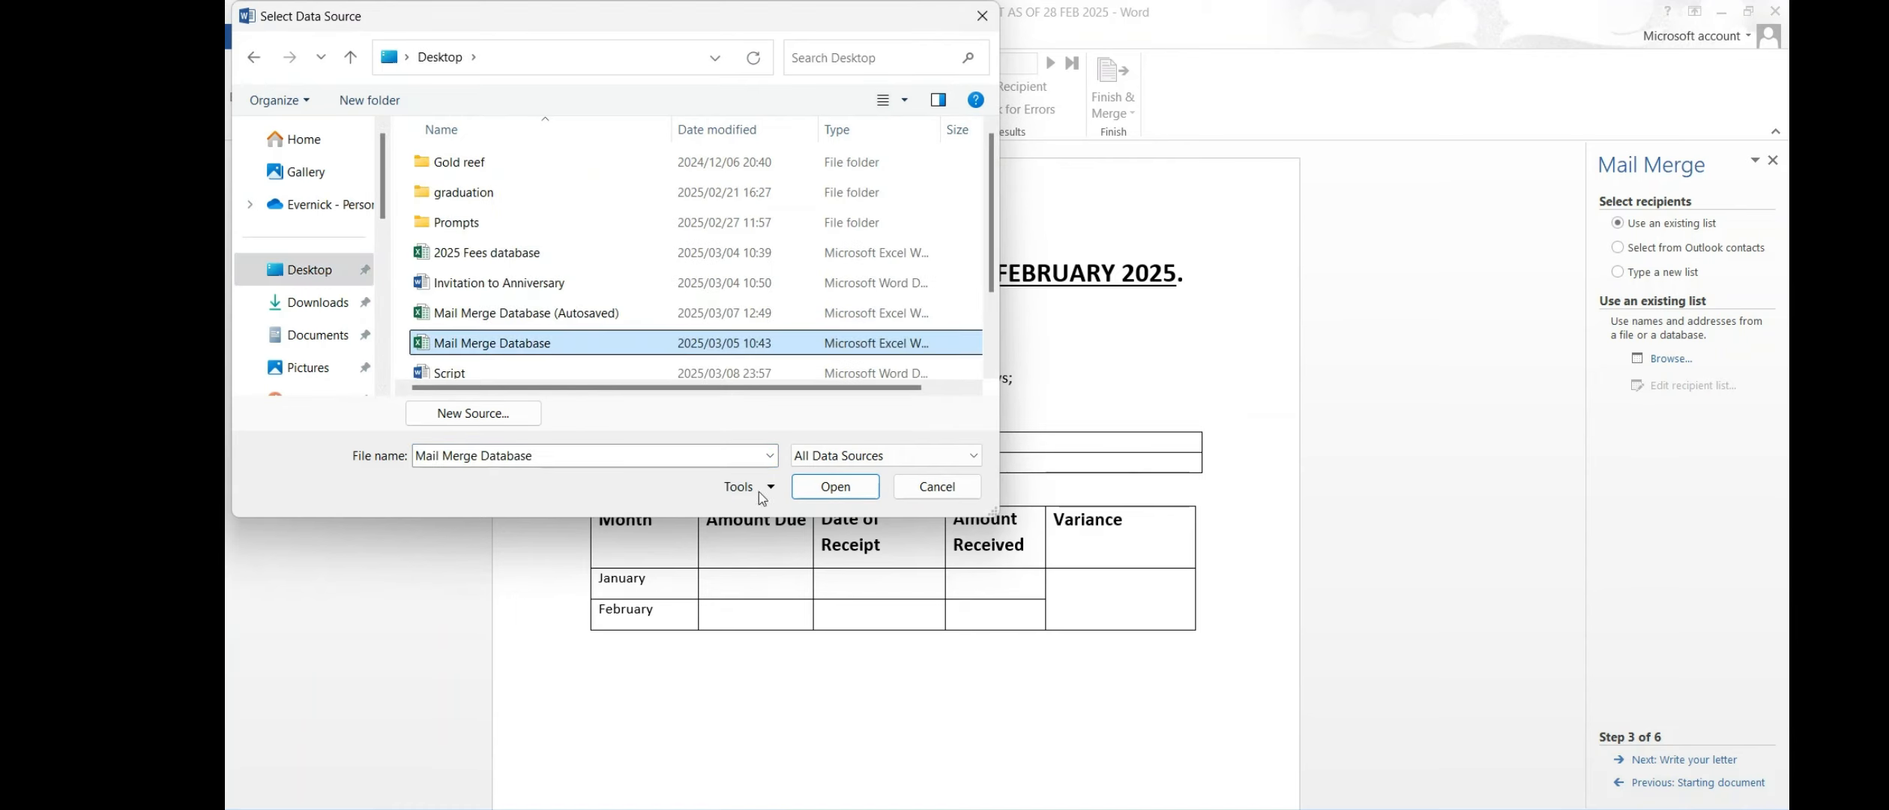
pyautogui.click(851, 489)
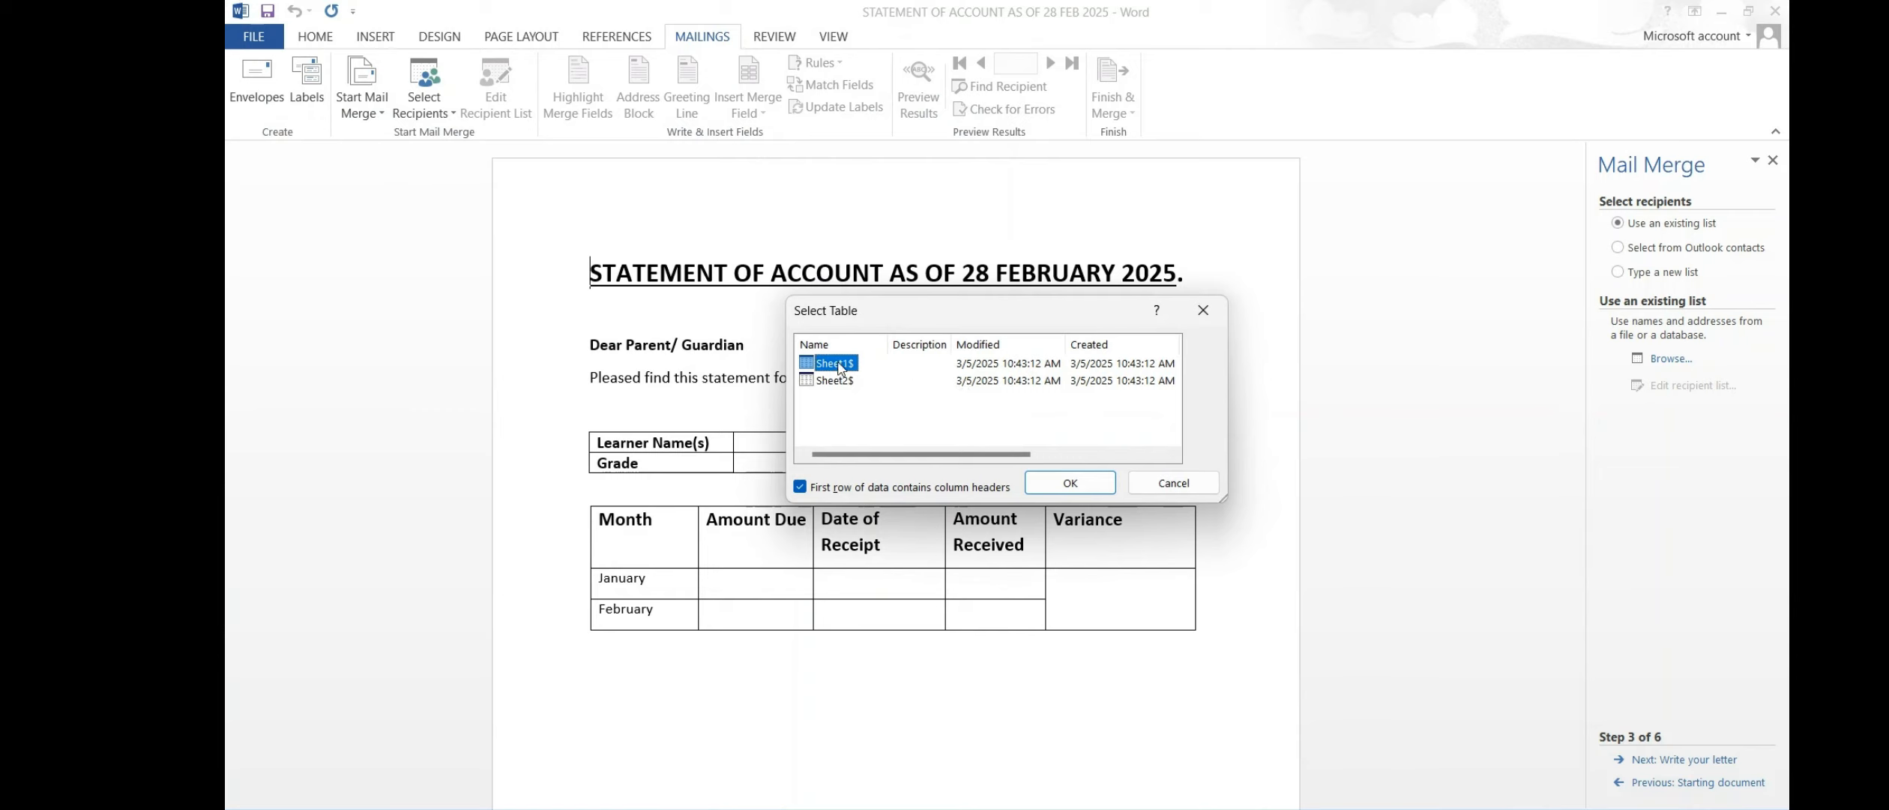
pyautogui.click(1069, 483)
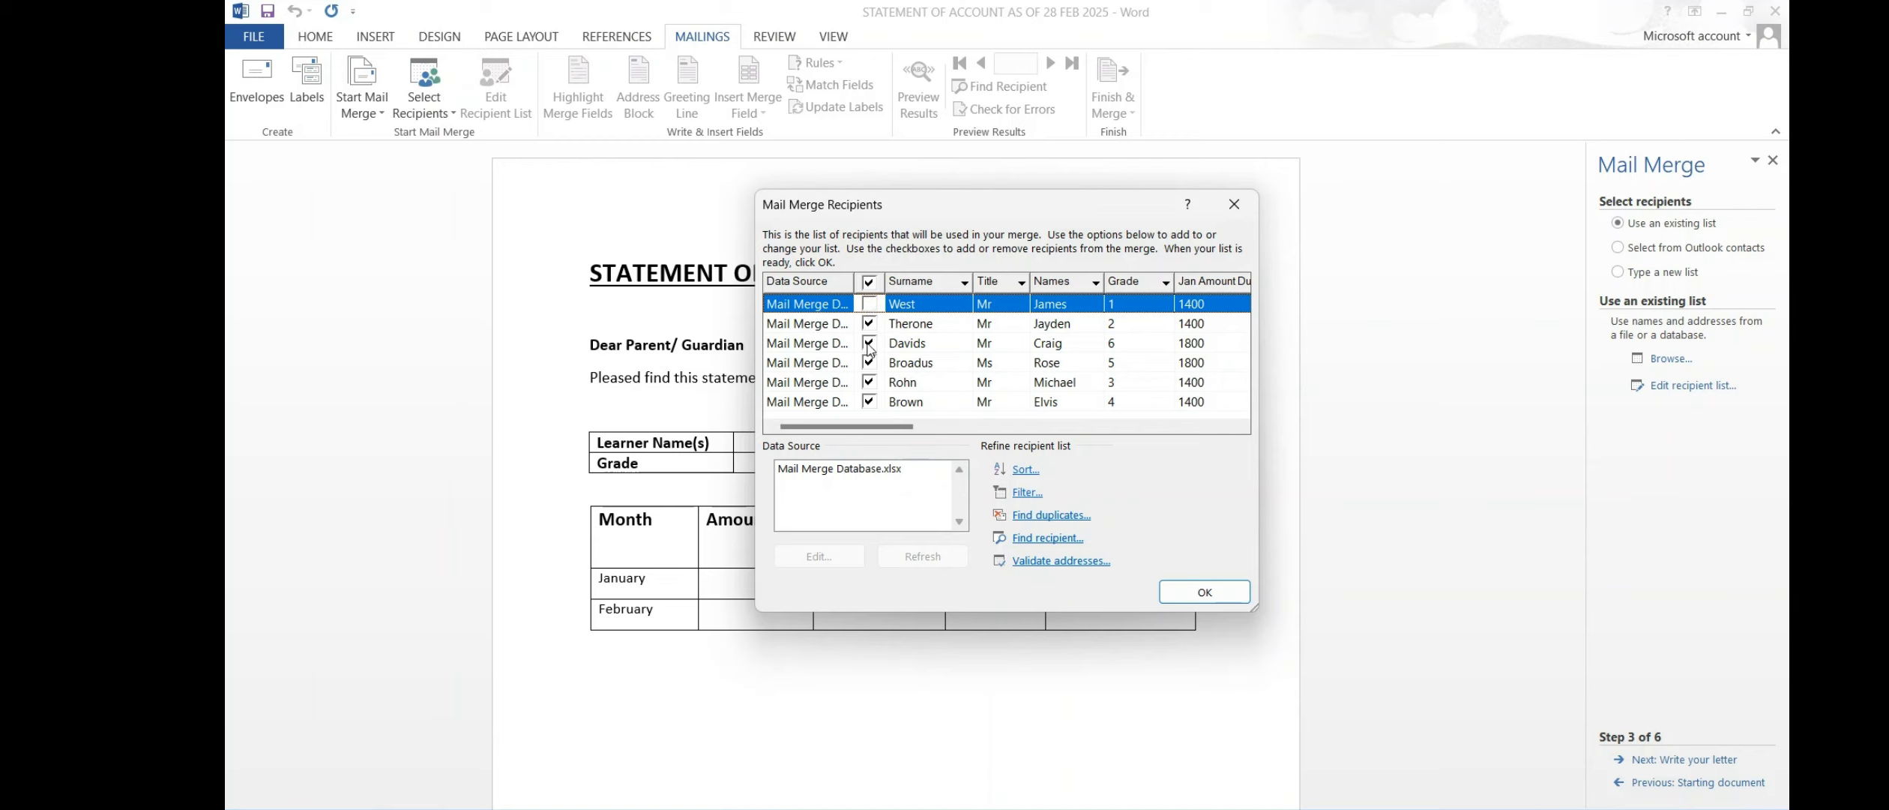
# Try excluding the first two recipients from the merge and include them again
pyautogui.click(869, 323)
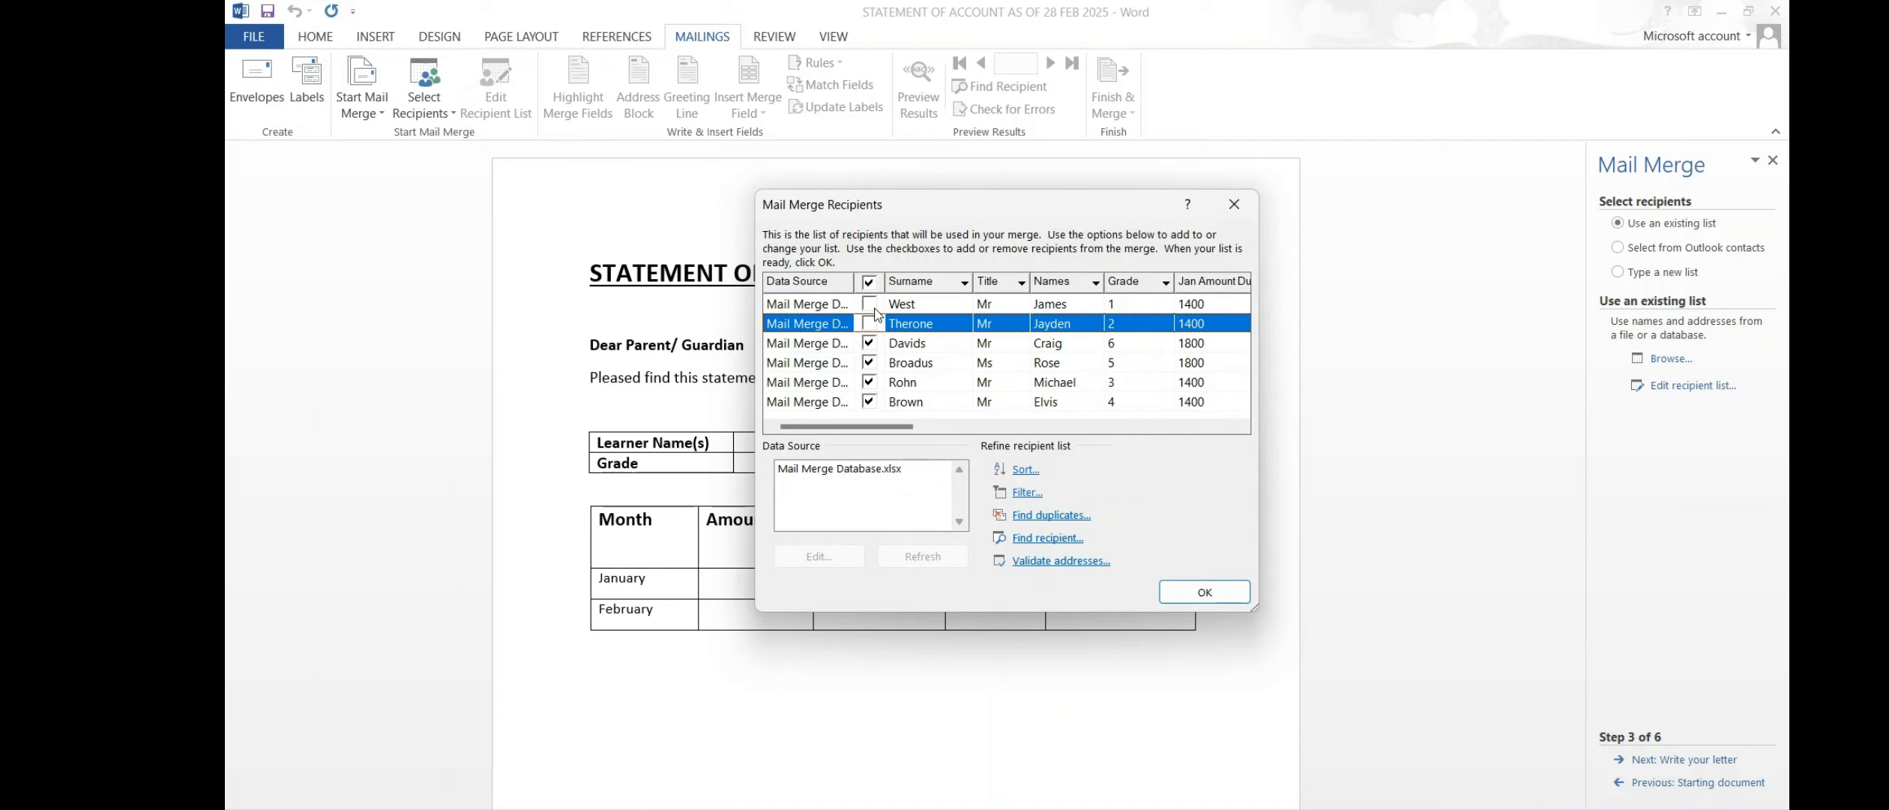
pyautogui.click(874, 309)
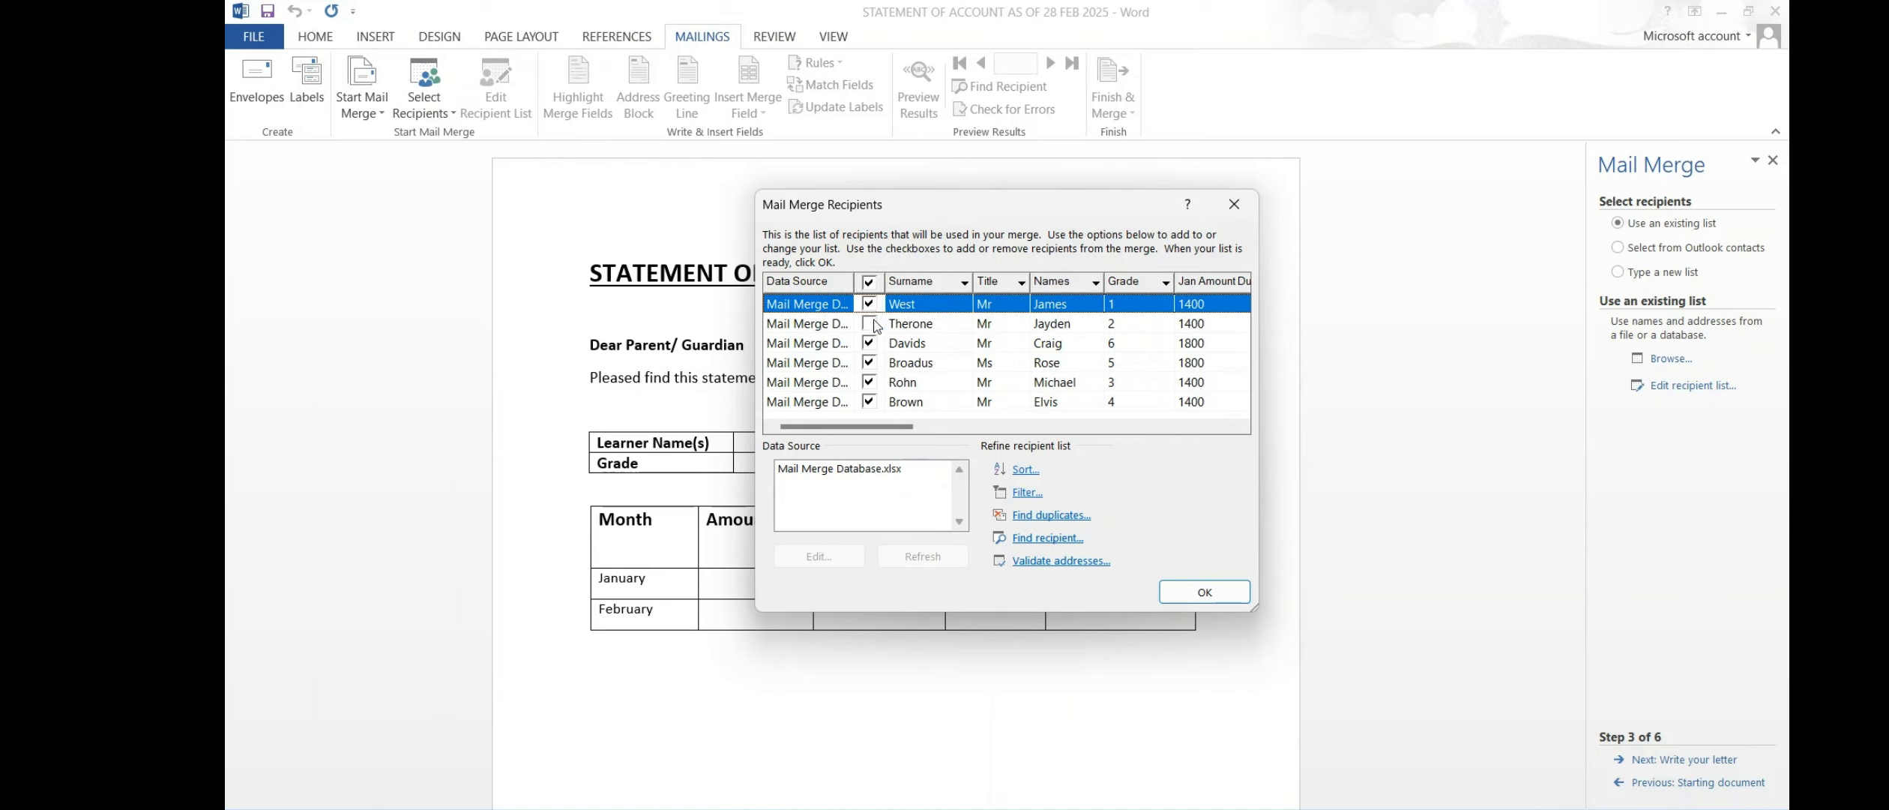
pyautogui.click(871, 325)
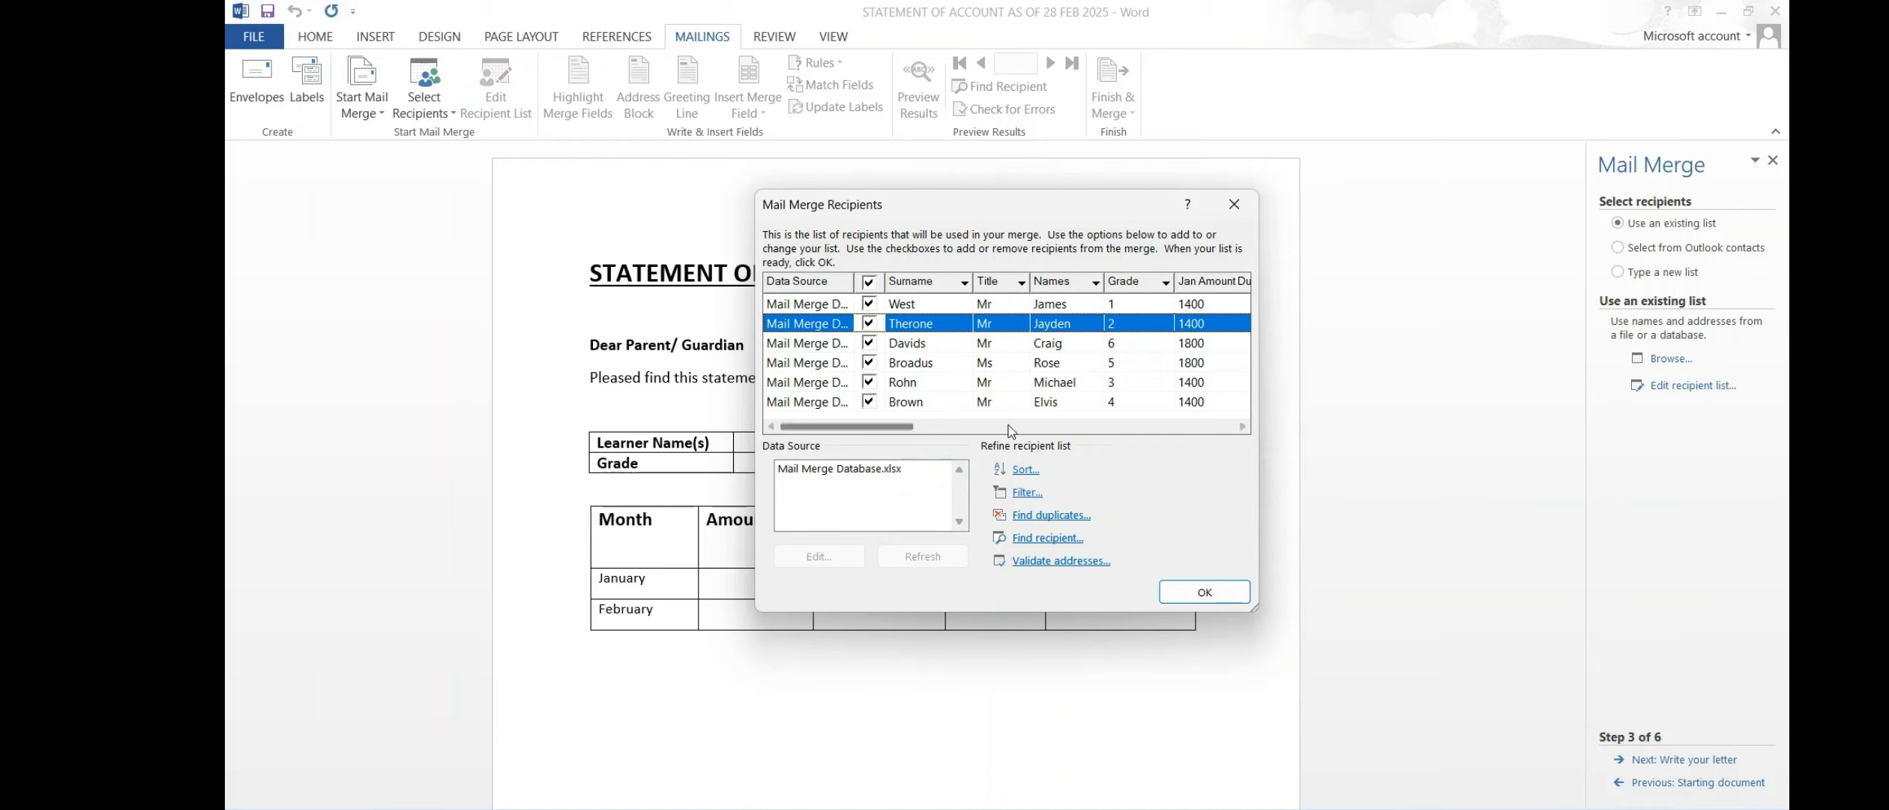
# Accept the mail merge recipient list and open the list of merge fields available for the statement
pyautogui.click(1021, 471)
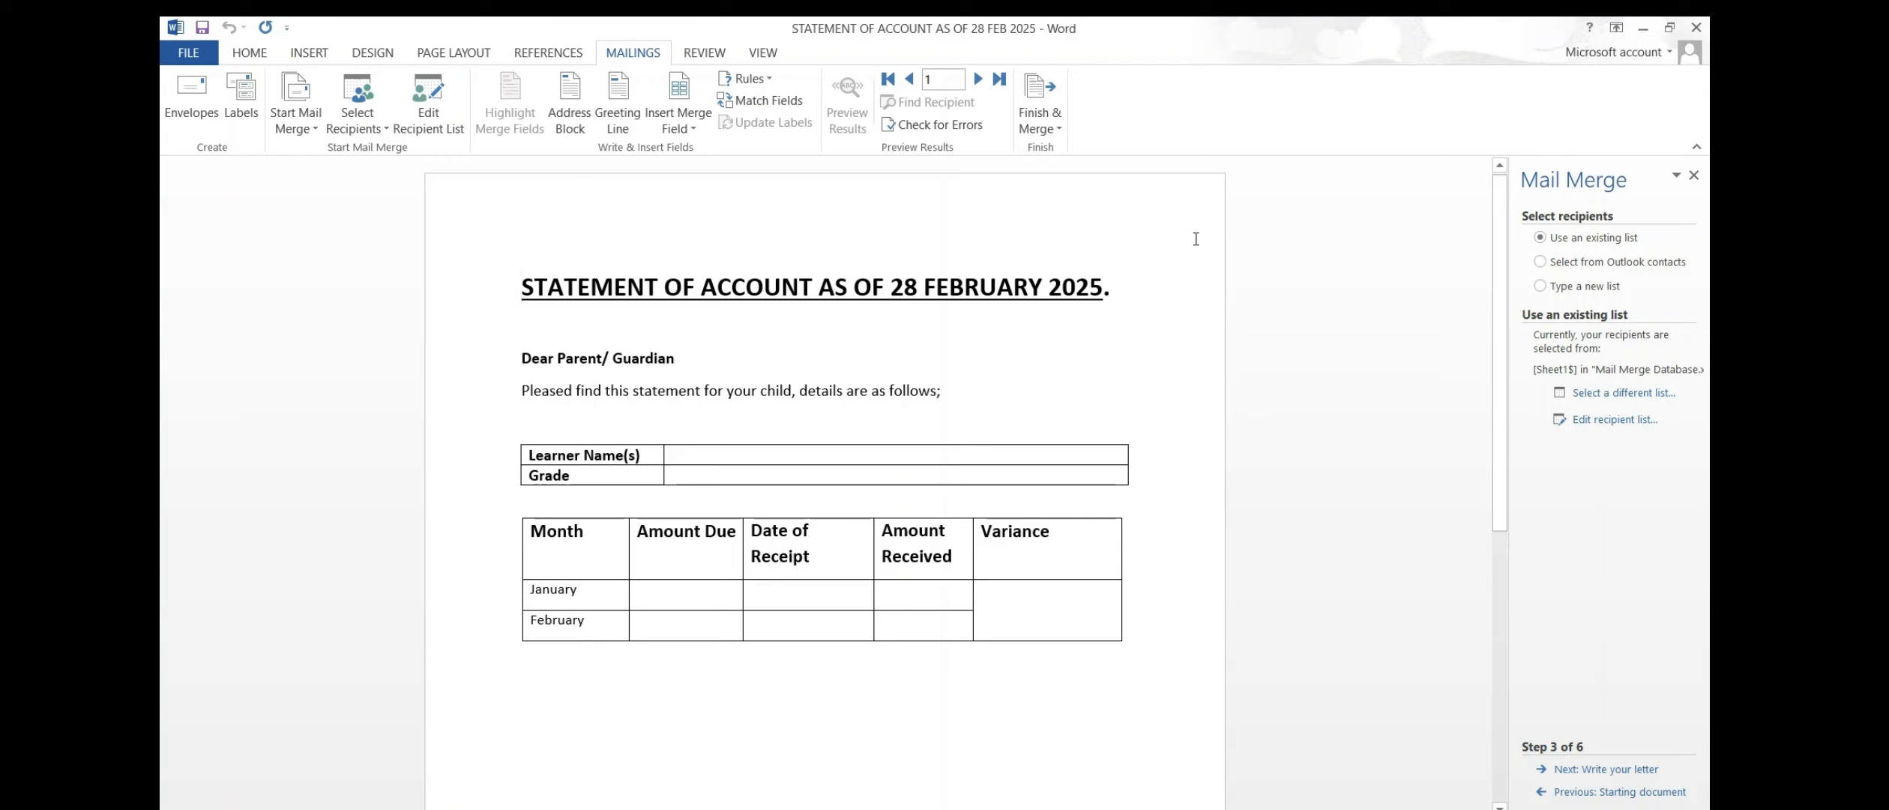
pyautogui.click(692, 126)
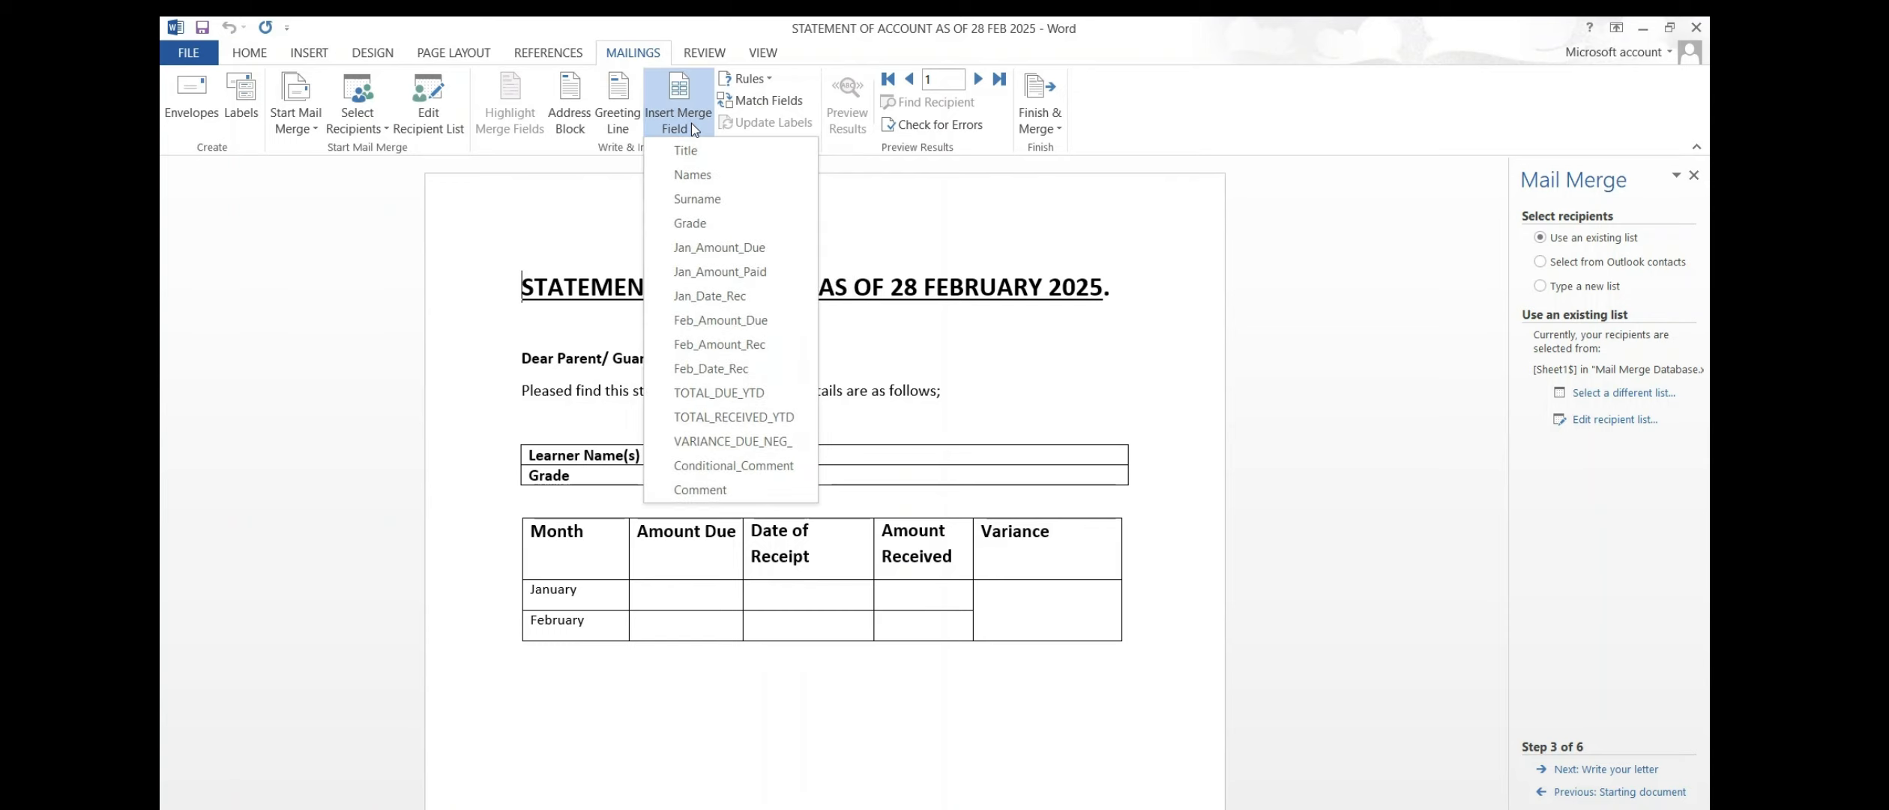